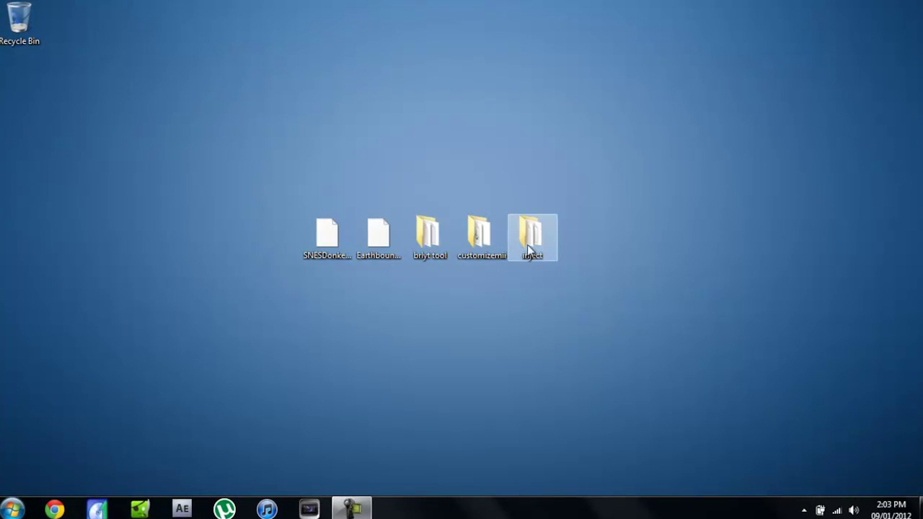
Arrange the inject, customizemii and brlyt tool folders in a vertical column on the desktop, away from the two game files.
drag(531, 241, 687, 101)
drag(484, 231, 687, 160)
drag(432, 235, 695, 217)
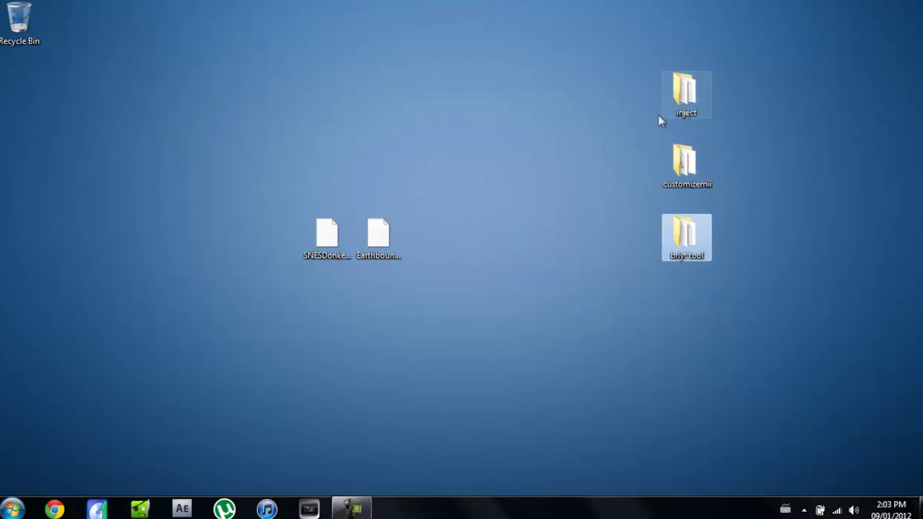
Place Earthbound.smc and SNESDonkeyKongCountry2.wad one above the other on the desktop, separate from the folder column.
click(352, 238)
click(379, 236)
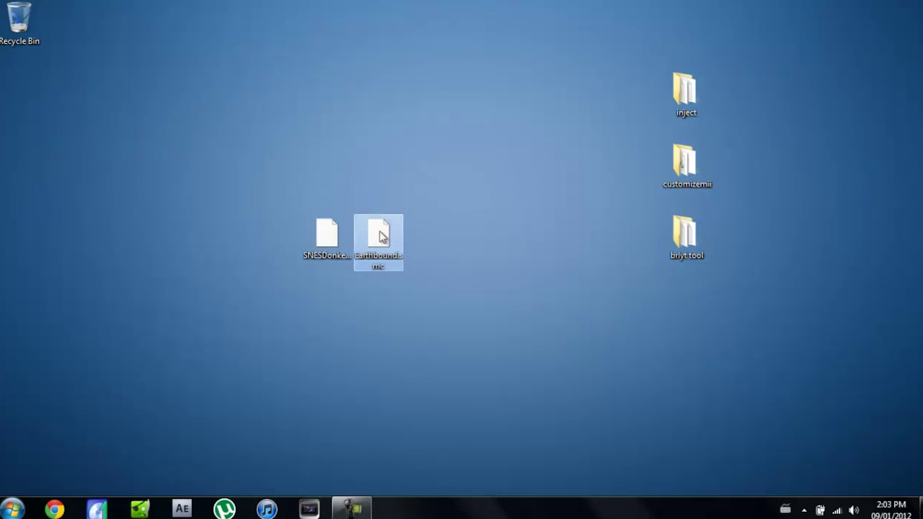
drag(388, 234, 455, 107)
drag(321, 237, 447, 177)
drag(483, 229, 402, 46)
click(429, 117)
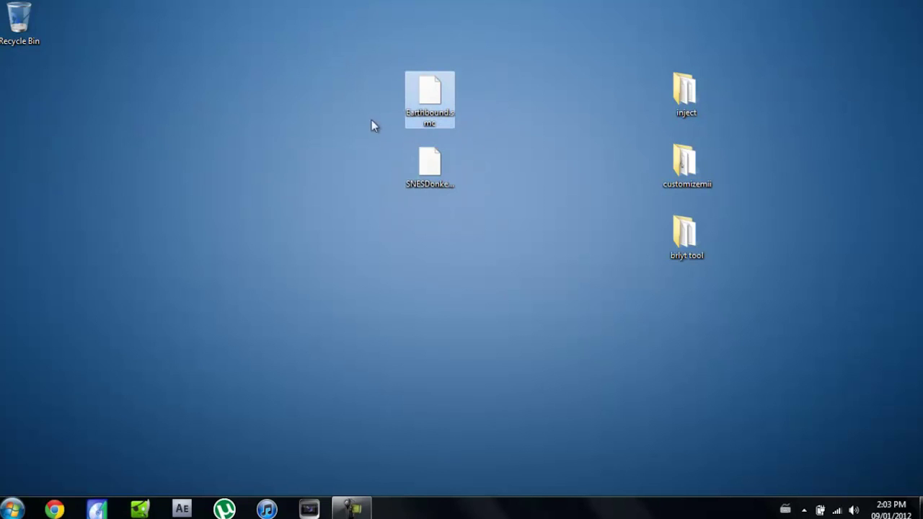
click(418, 169)
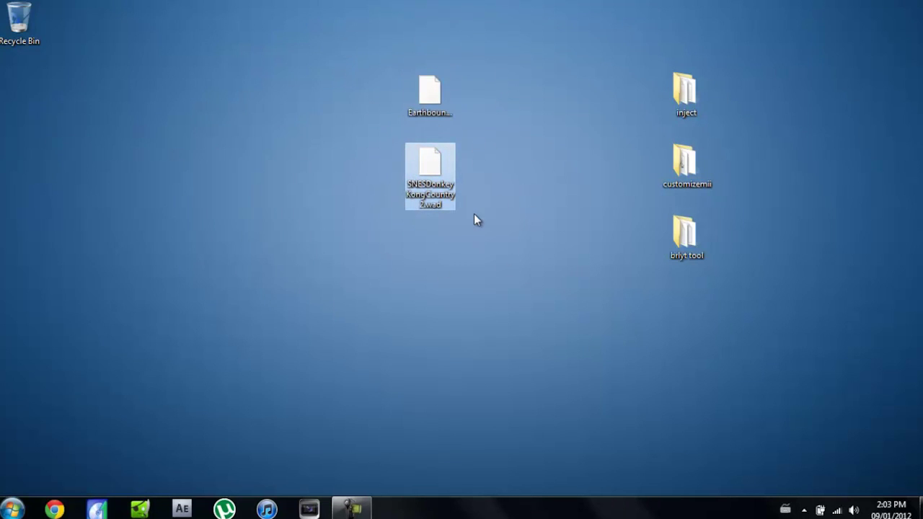
click(514, 237)
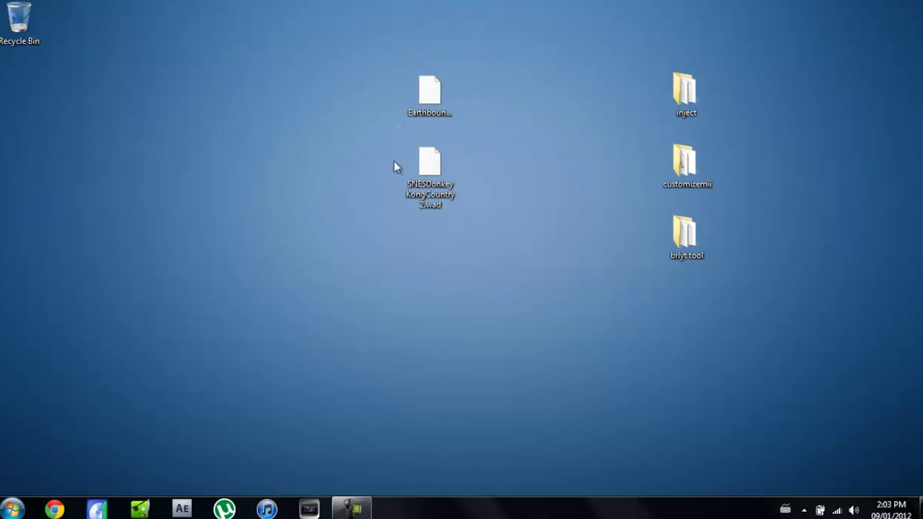
Open the inject folder and move Earthbound.smc and SNESDonkeyKongCountry2.wad from the desktop into it.
click(688, 95)
double_click(688, 96)
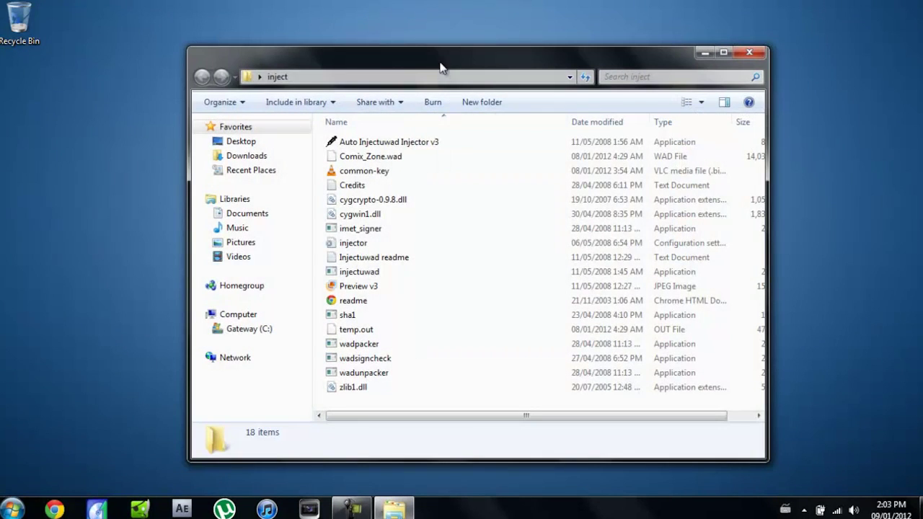
drag(444, 61, 726, 39)
drag(429, 220, 614, 189)
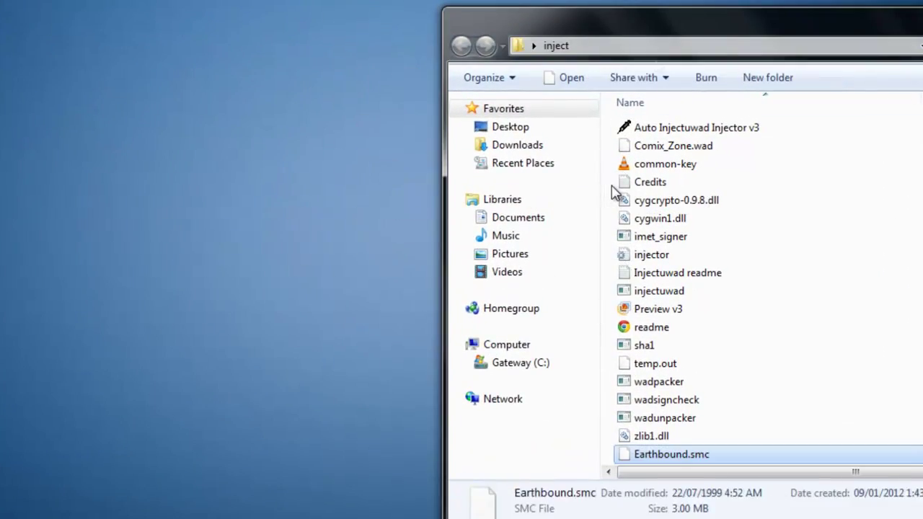
drag(676, 28, 331, 18)
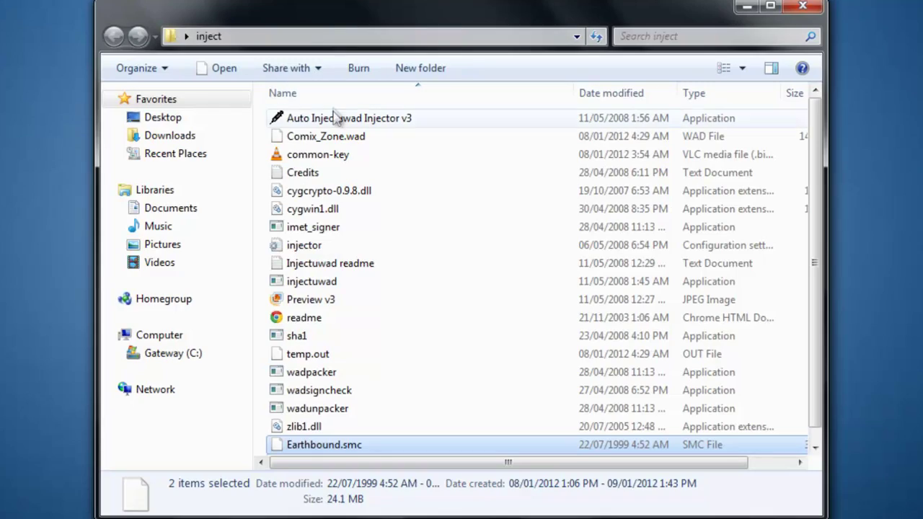
Launch Auto Injectuwad Injector v3 from the inject folder and set its console mode to SNES.
double_click(386, 124)
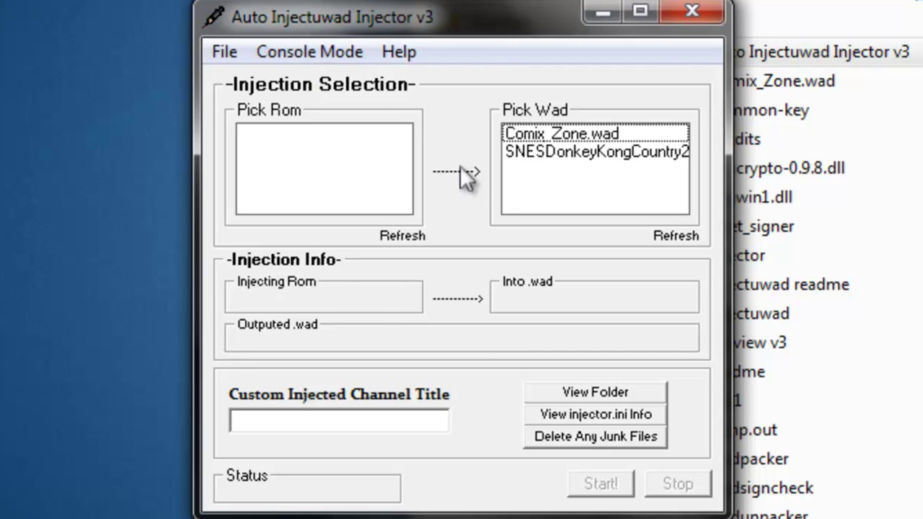
click(327, 51)
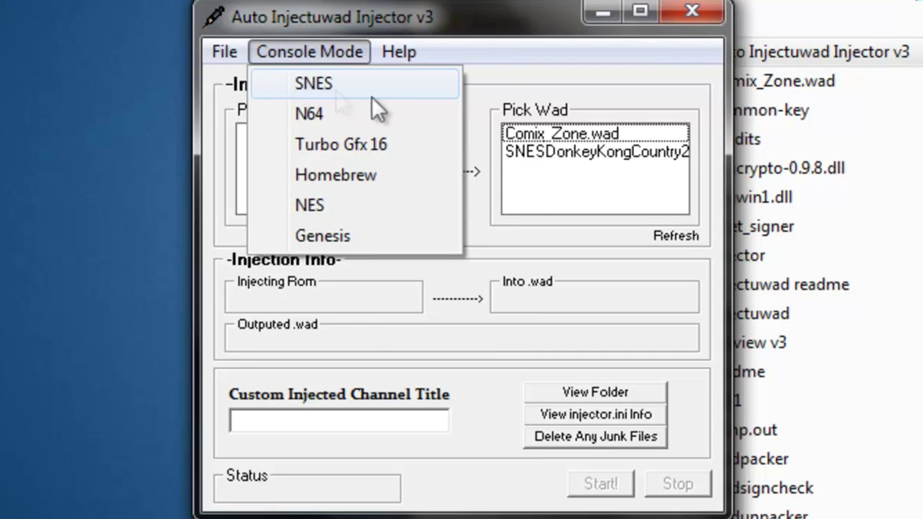
click(337, 92)
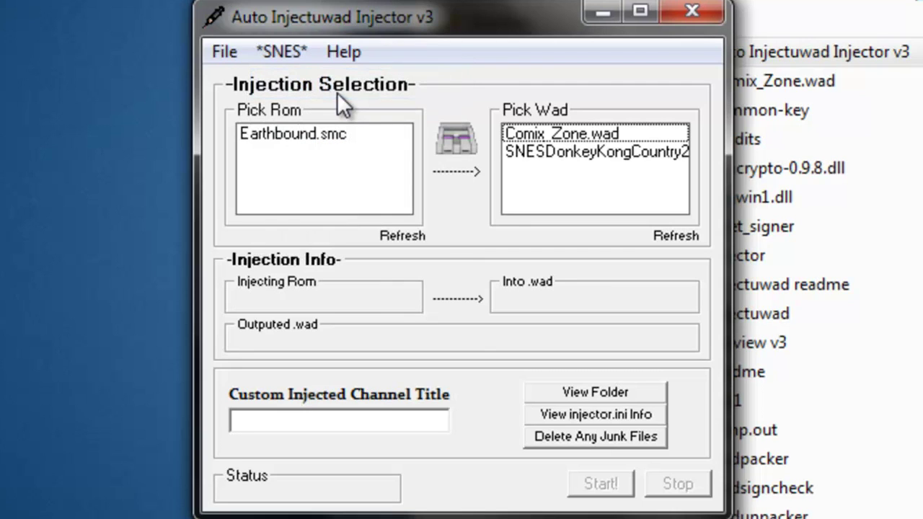
Turn the SNES console mode off and select it again.
click(292, 49)
click(447, 51)
click(289, 51)
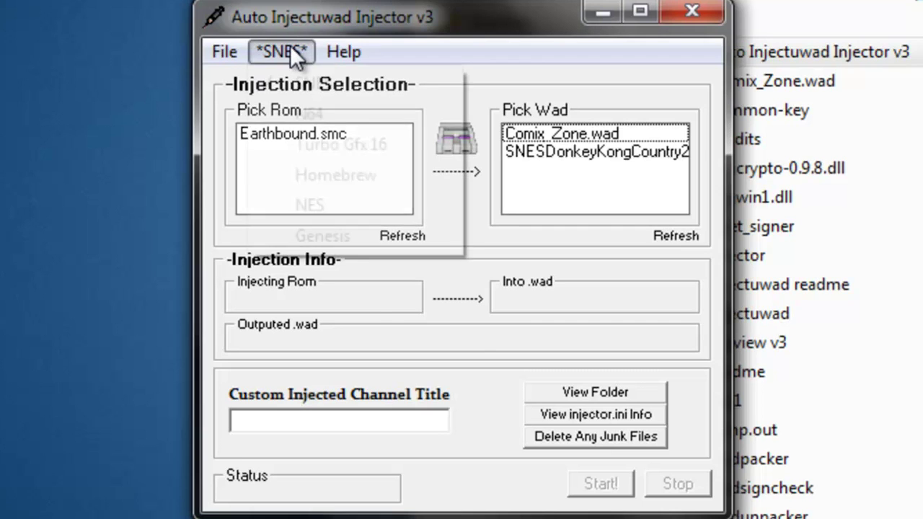
click(291, 80)
click(296, 52)
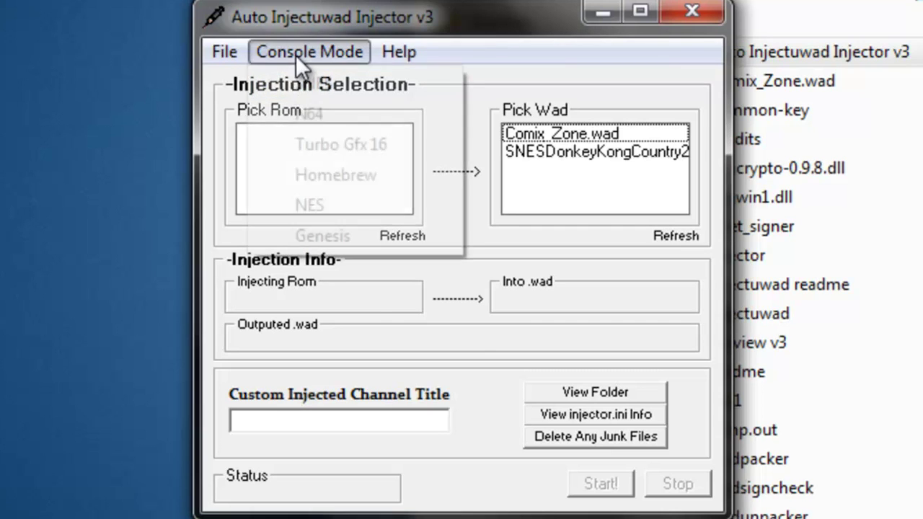
click(301, 84)
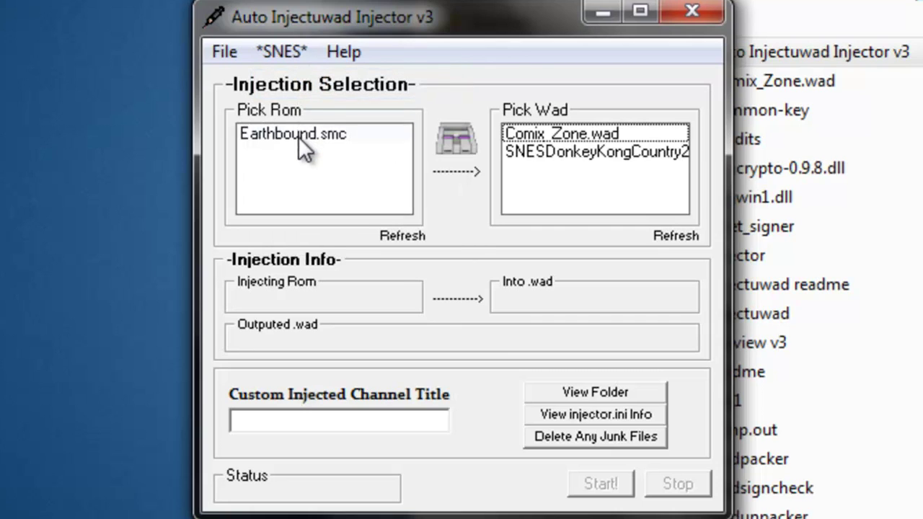
Inject Earthbound.smc into SNESDonkeyKongCountry2.wad with the custom channel title Earthbound, and close the injector.
click(298, 137)
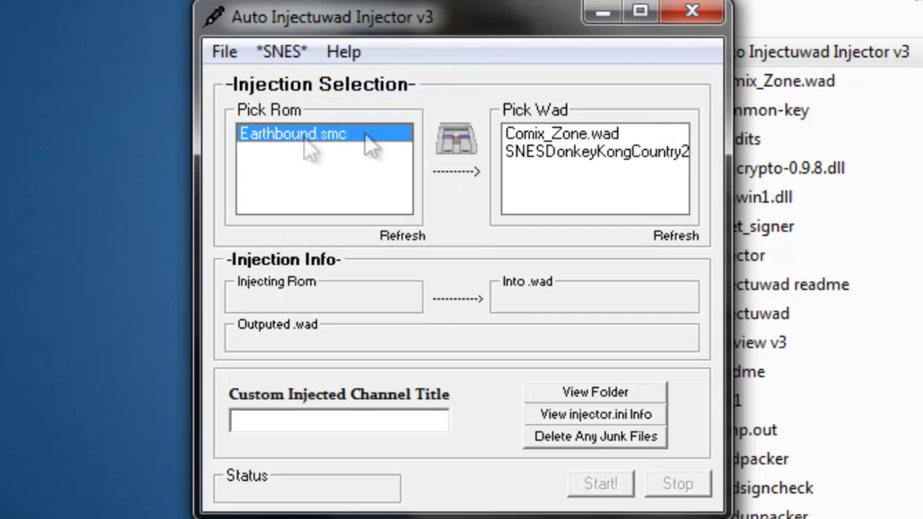
click(547, 153)
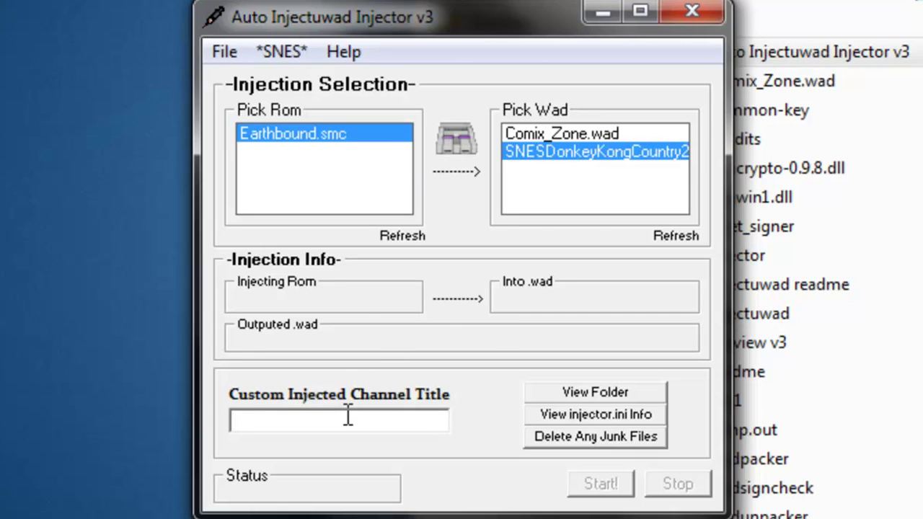
text(Earth)
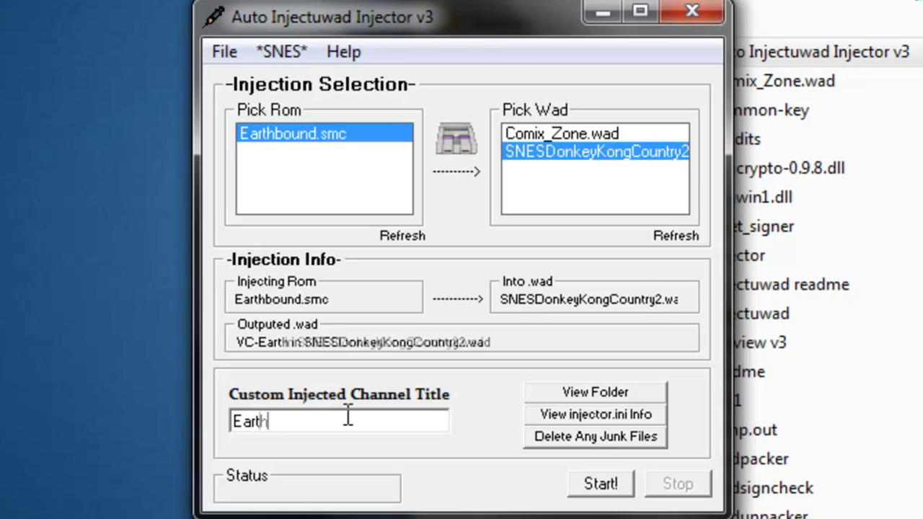
text(bound)
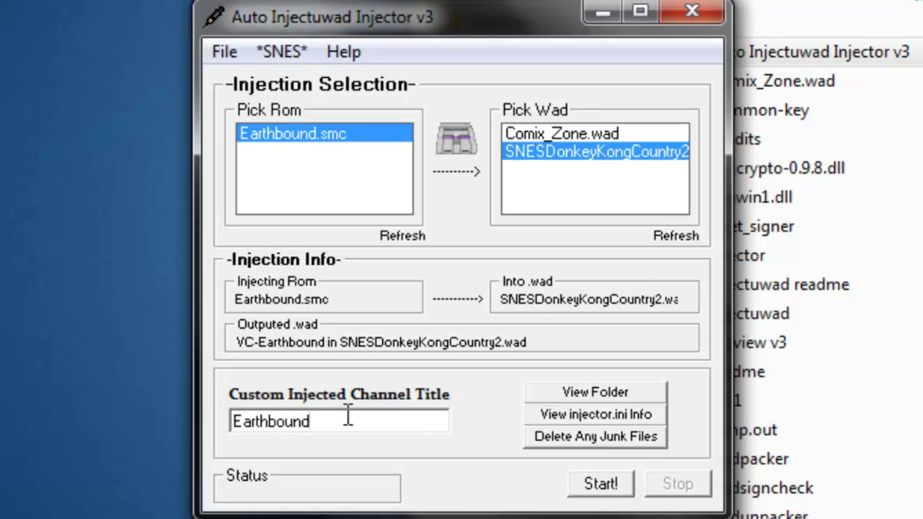
click(600, 484)
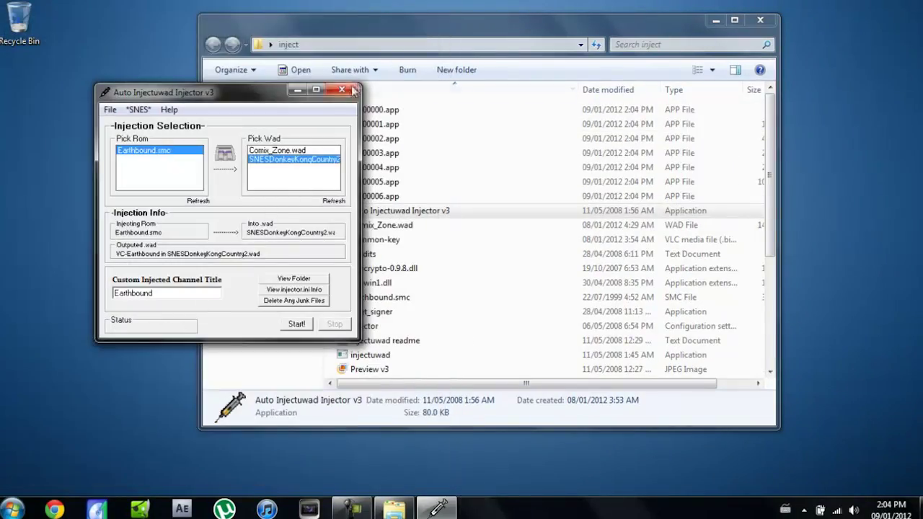
click(342, 90)
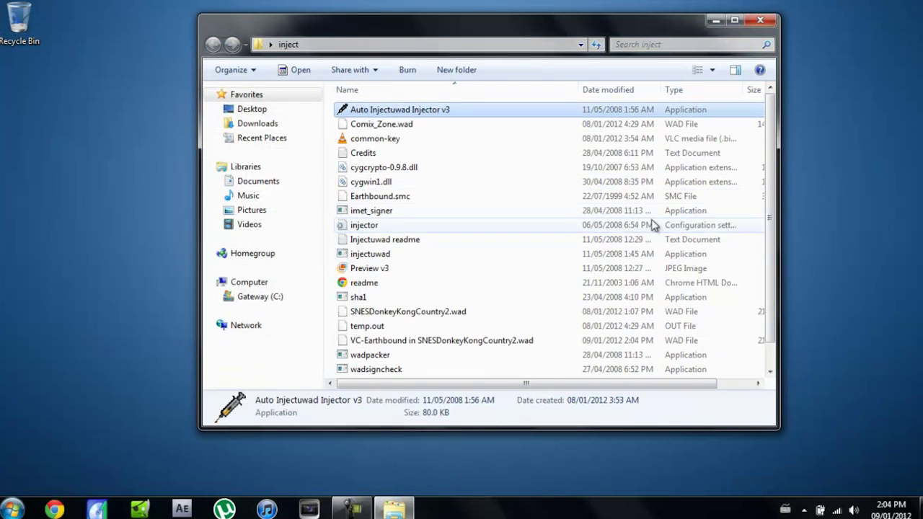
Move VC-Earthbound in SNESDonkeyKongCountry2.wad out of the inject folder onto the desktop beside the folders, and close the folder window.
click(463, 353)
click(465, 342)
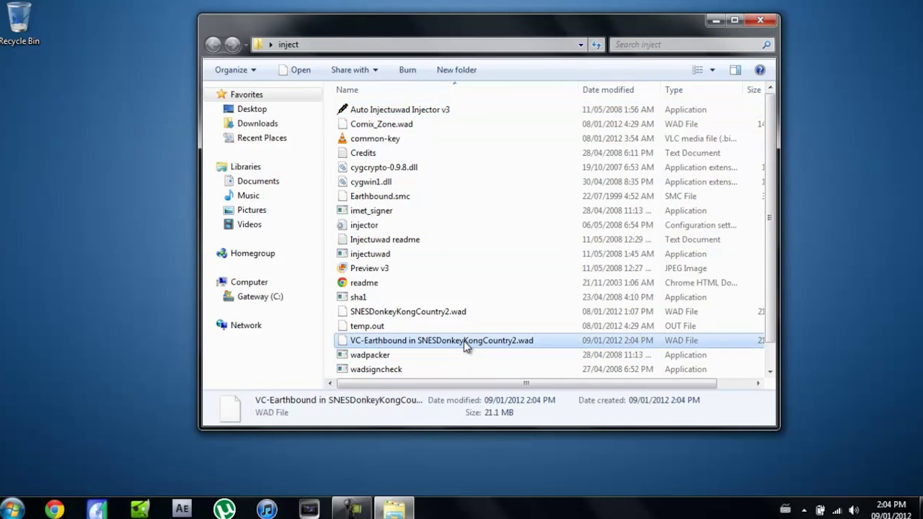
drag(456, 346, 130, 312)
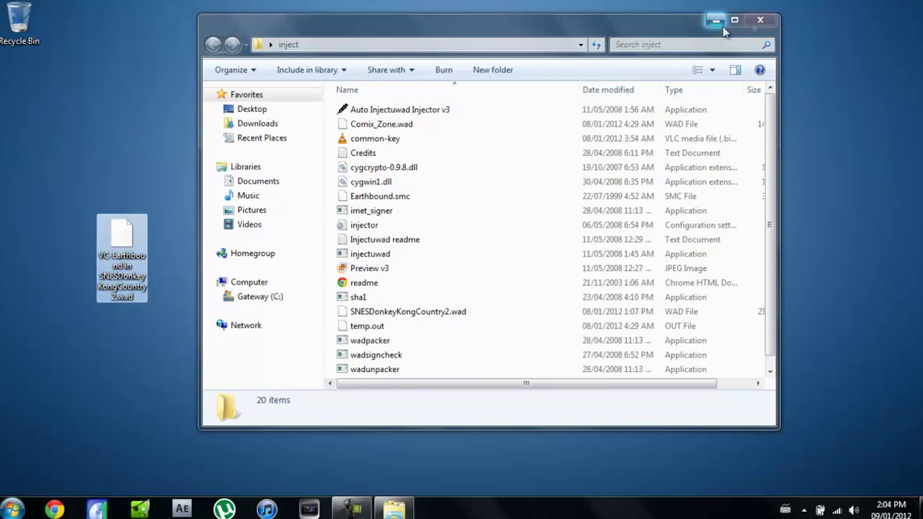
click(760, 20)
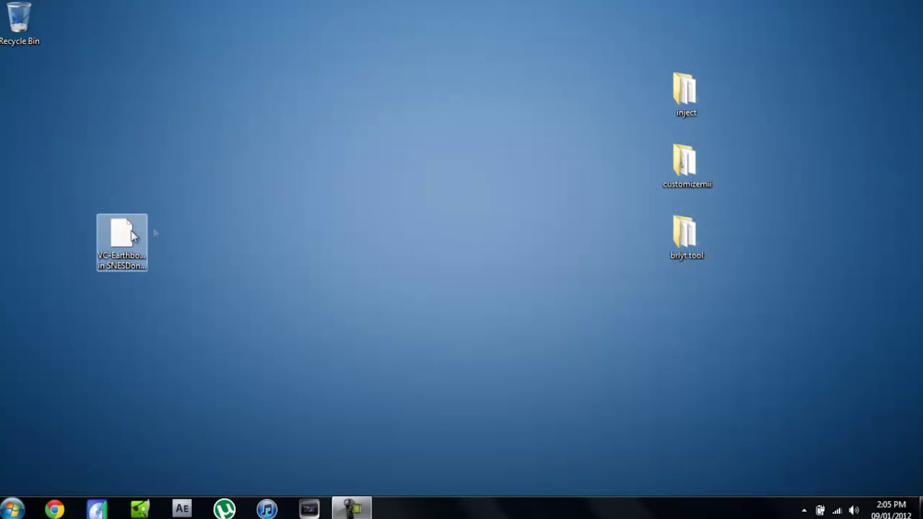
drag(147, 231, 569, 117)
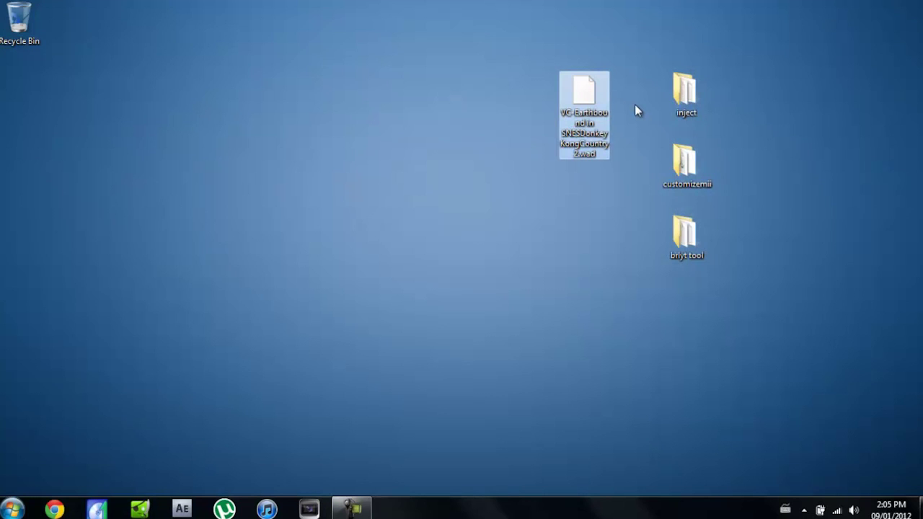
click(634, 103)
Launch CustomizeMii from the customizemii folder and close the folder window.
click(693, 166)
double_click(693, 167)
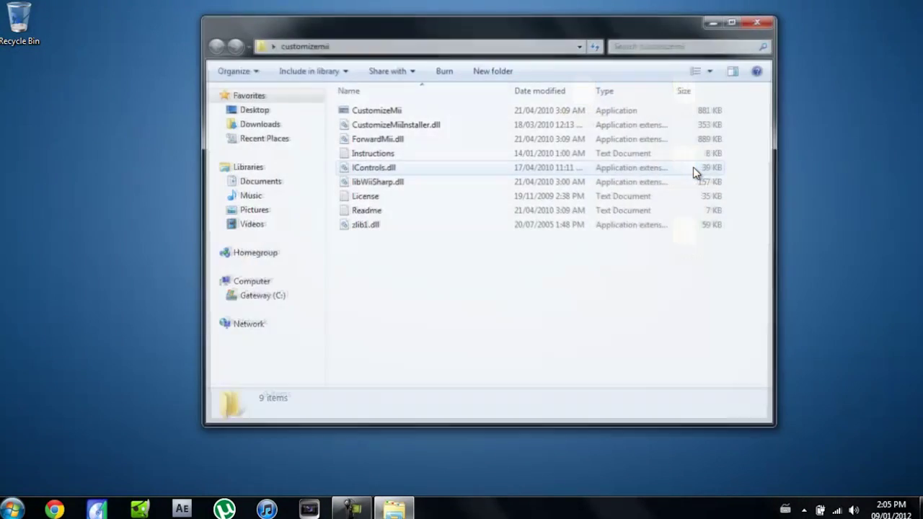
double_click(424, 109)
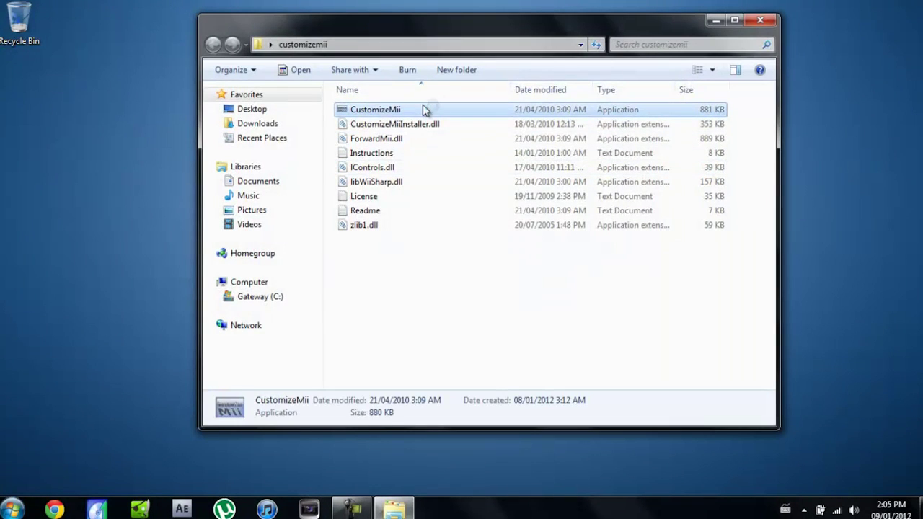
click(761, 22)
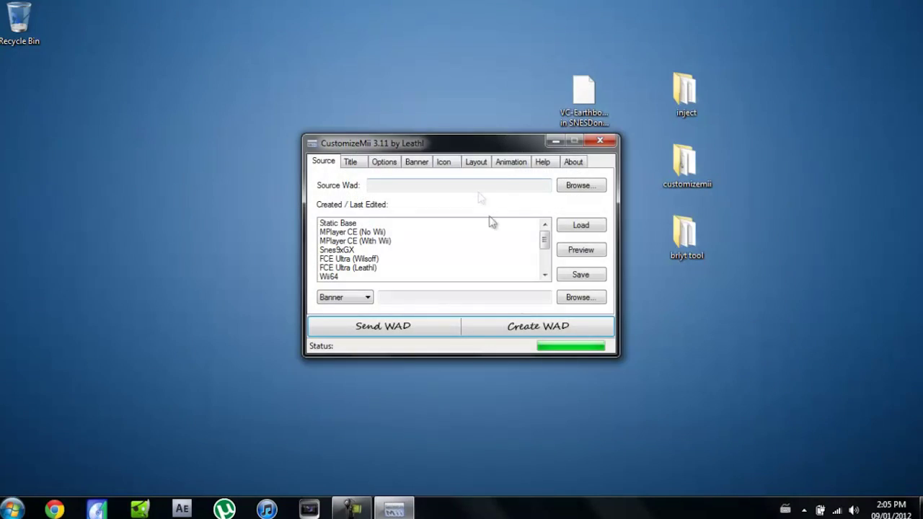
drag(506, 149, 366, 122)
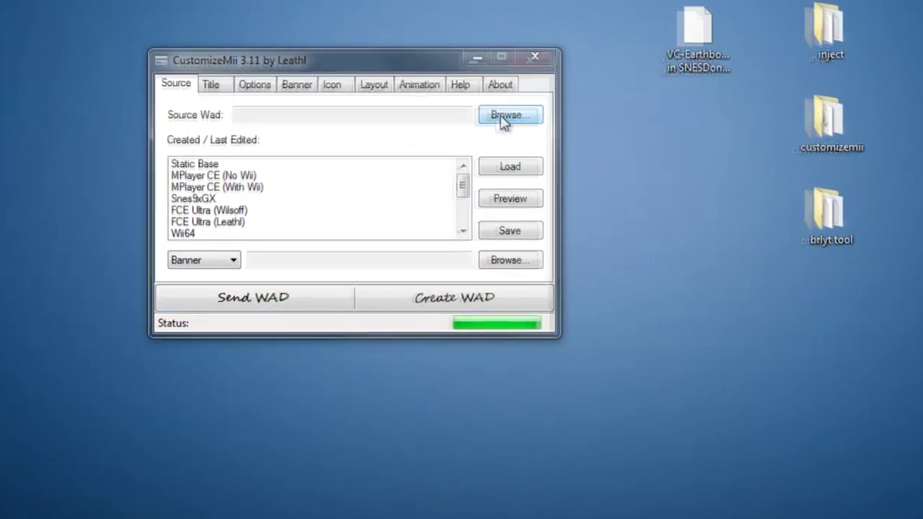
Load VC-Earthbound in SNESDonkeyKongCountry2.wad from the desktop as the source WAD.
click(440, 159)
scroll(756, 181, down, 3)
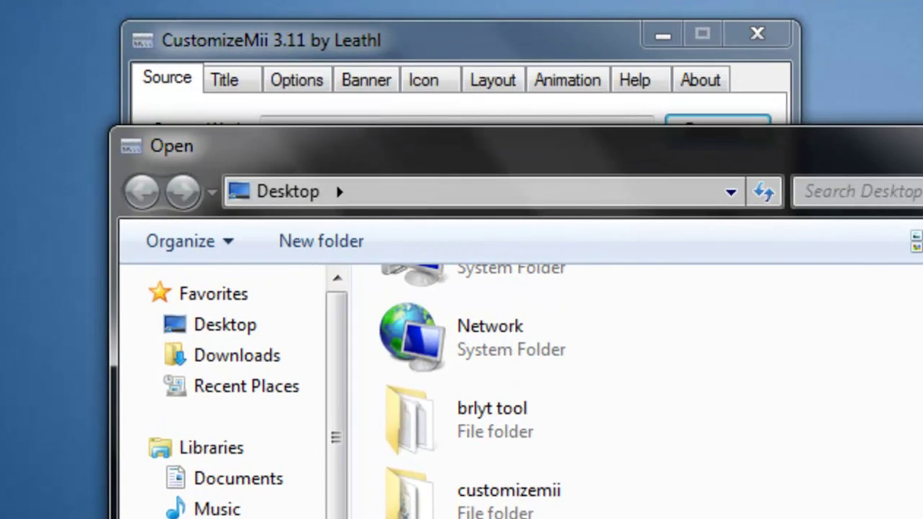
key(Return)
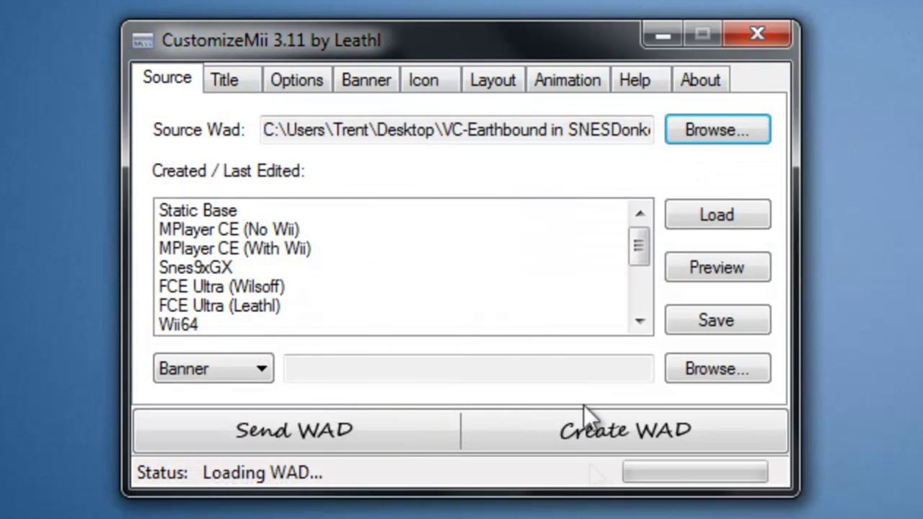
Clear the Japanese channel title, leaving Earthbound as the title for all languages.
click(234, 81)
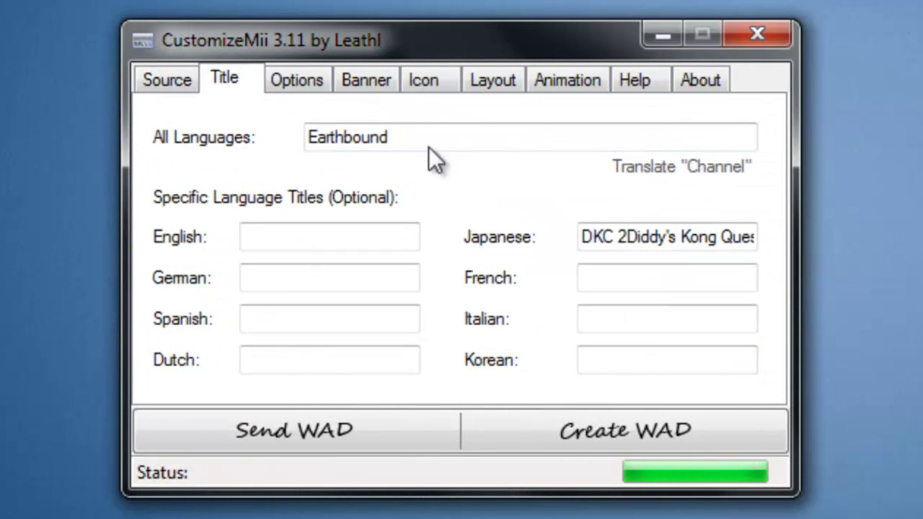
drag(581, 237, 922, 286)
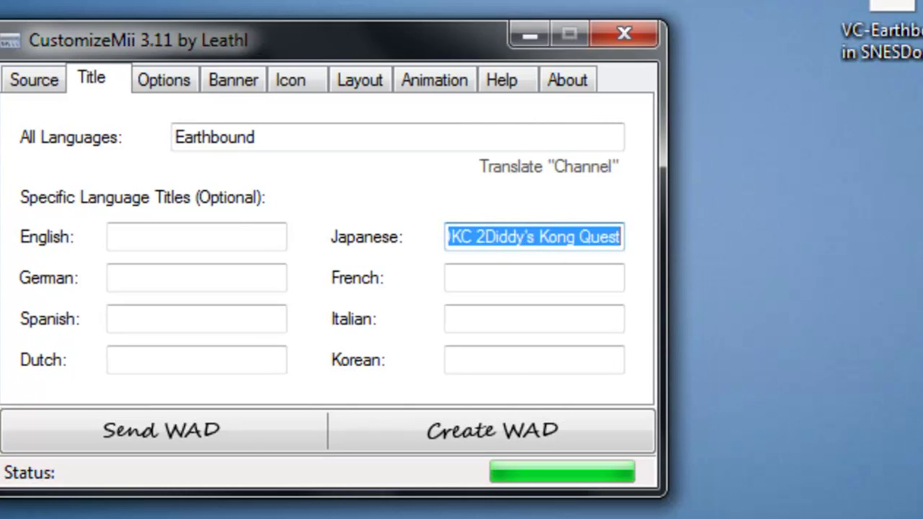
key(BackSpace)
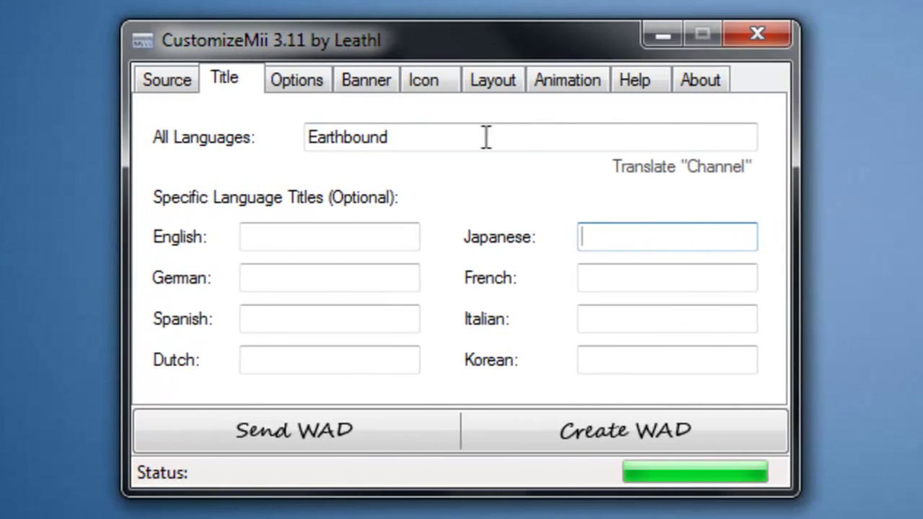
click(487, 137)
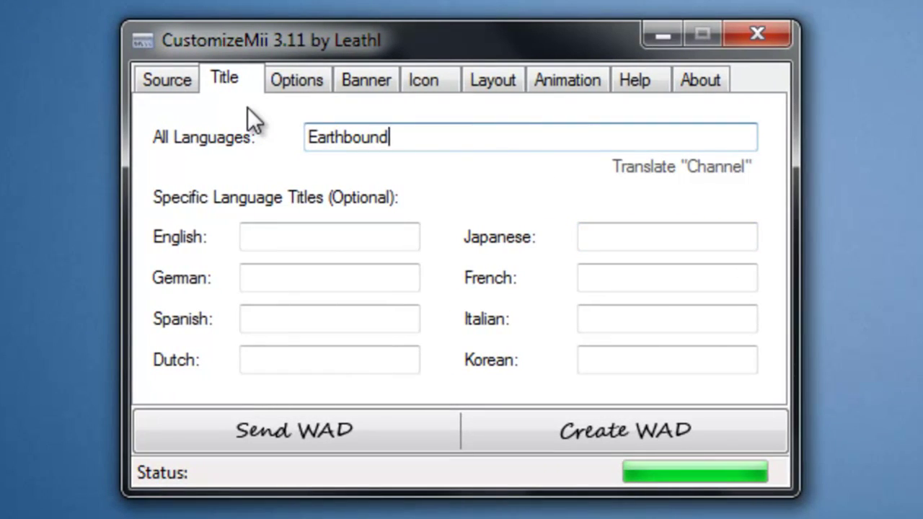
key(Tab)
click(304, 148)
Set the channel's Title ID to EART.
click(297, 85)
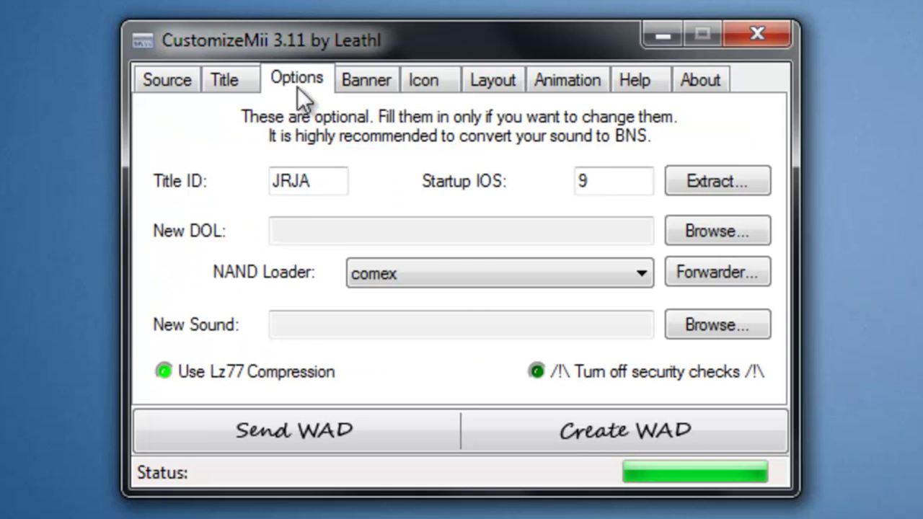
drag(325, 174, 232, 182)
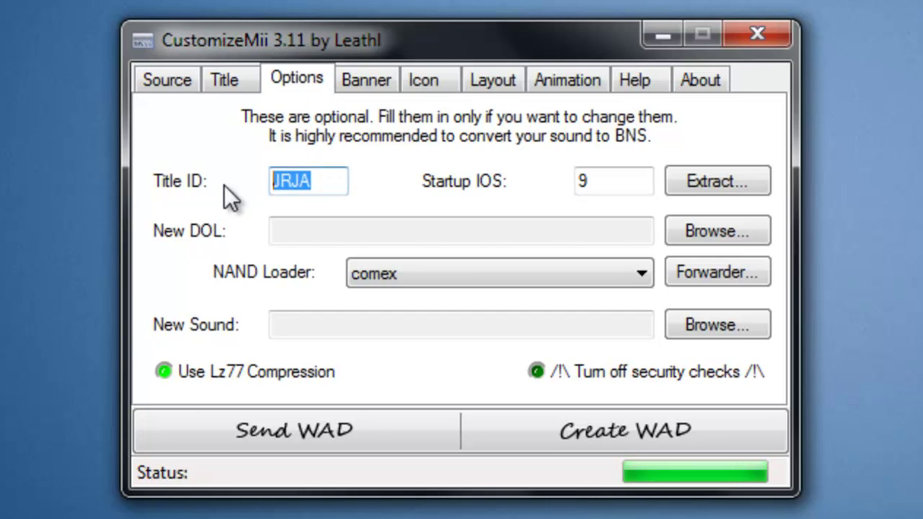
text(EART)
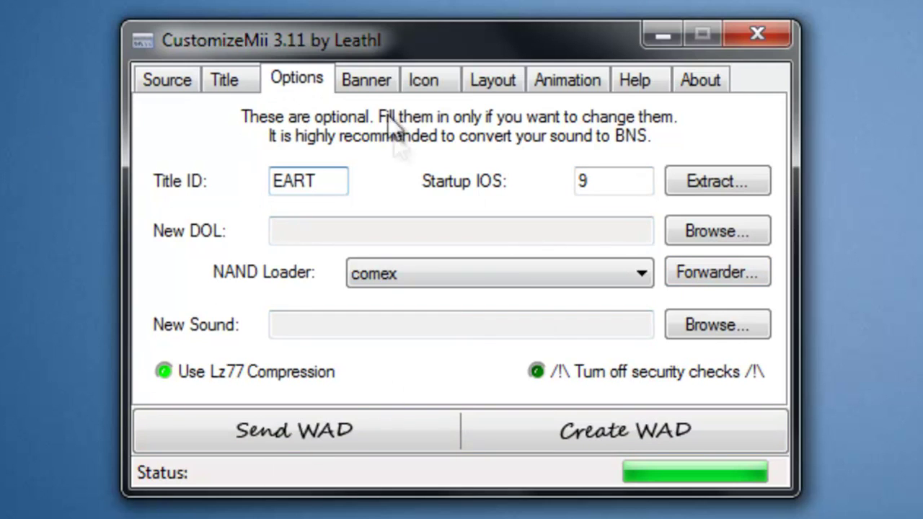
Preview the VCPic.tpl banner image and close the preview.
click(370, 82)
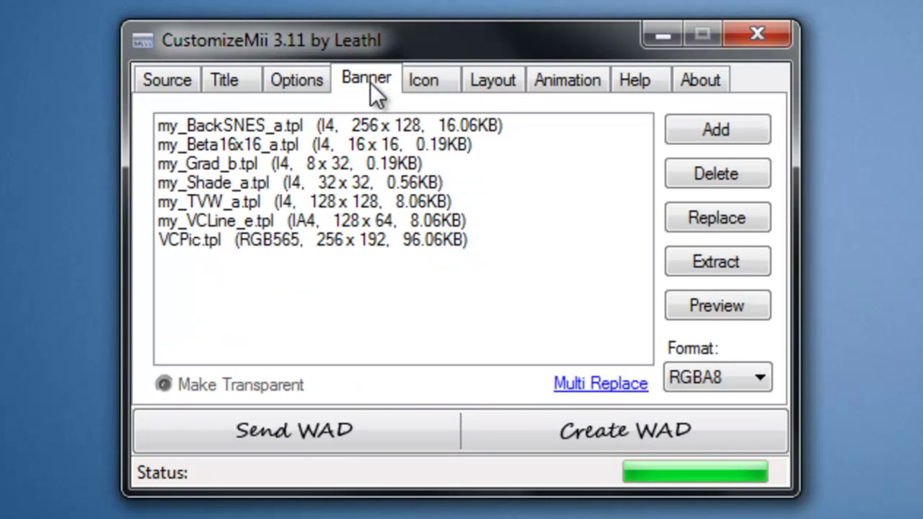
click(189, 241)
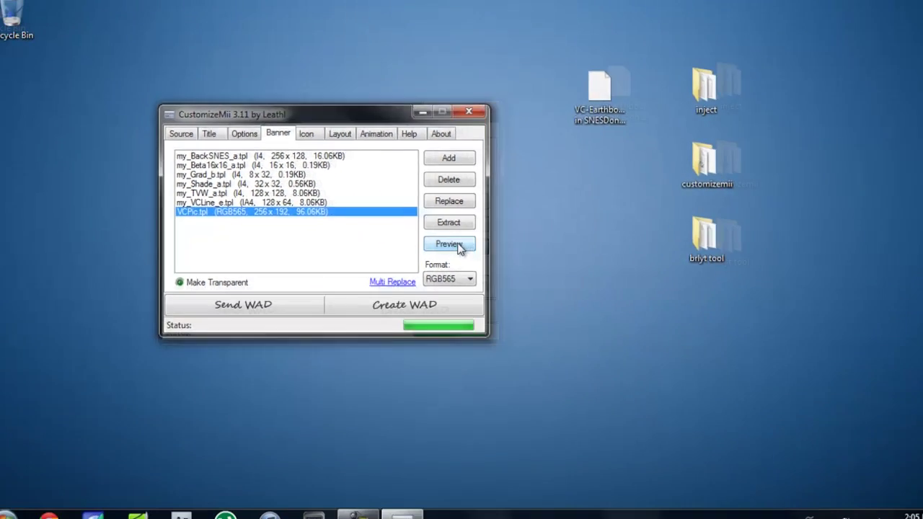
click(670, 295)
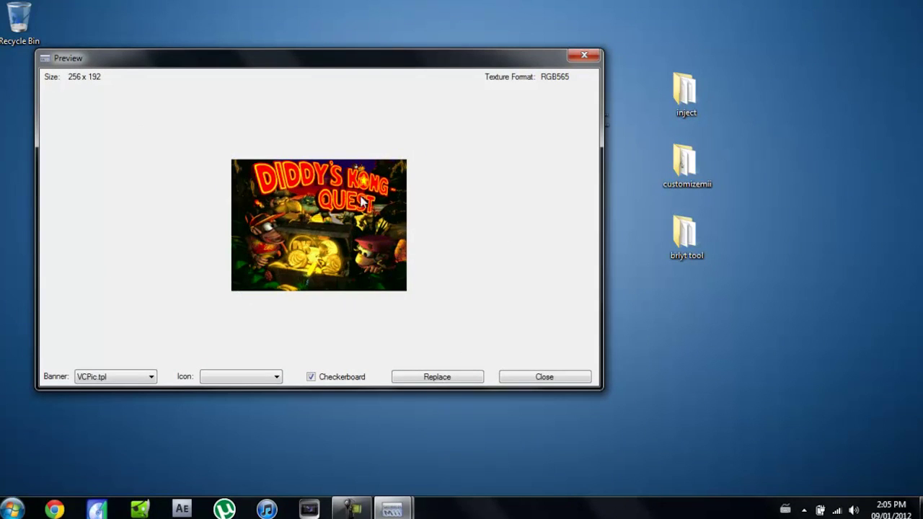
click(584, 57)
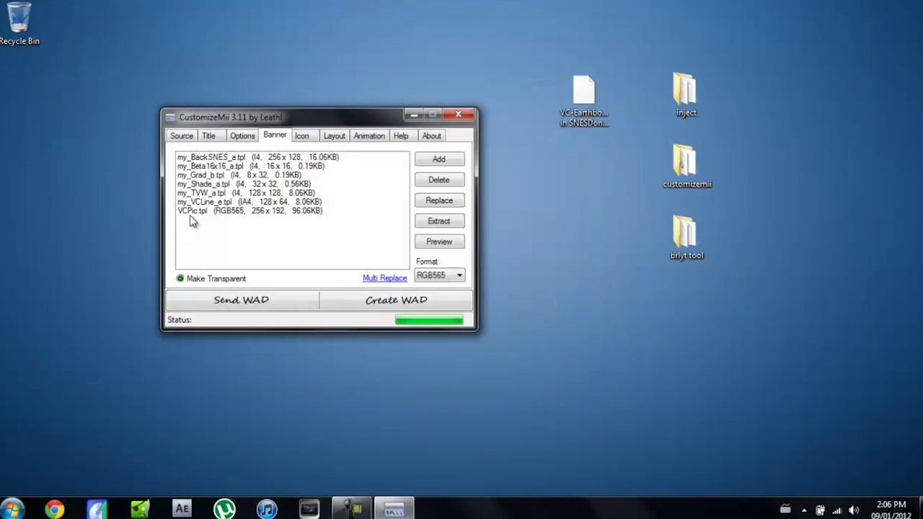
Switch to Chrome, search Google Images for "earthbound snes" and open the EarthBound title screen picture with the night forest background.
click(54, 509)
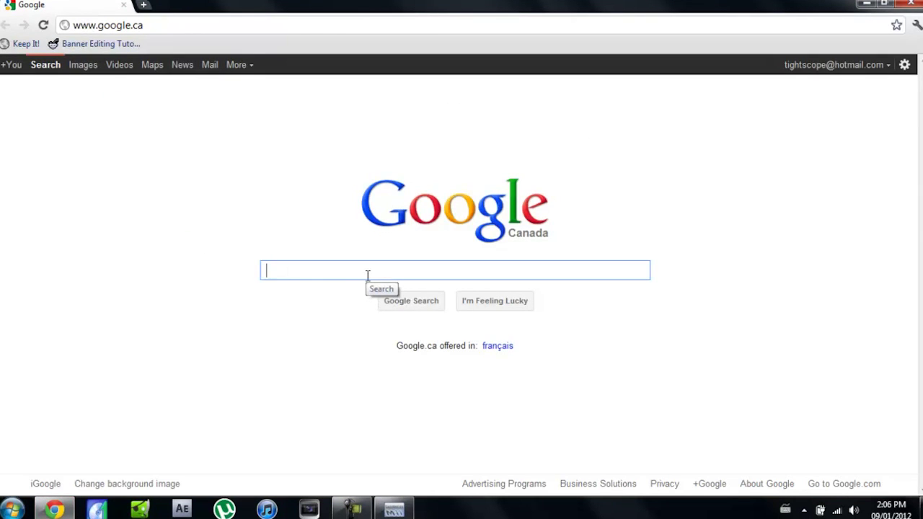
text(earth)
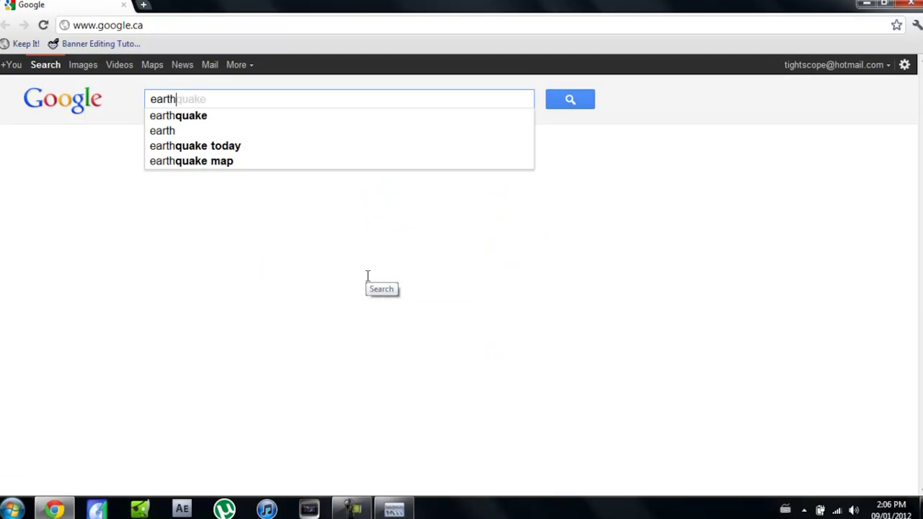
text(bound snes)
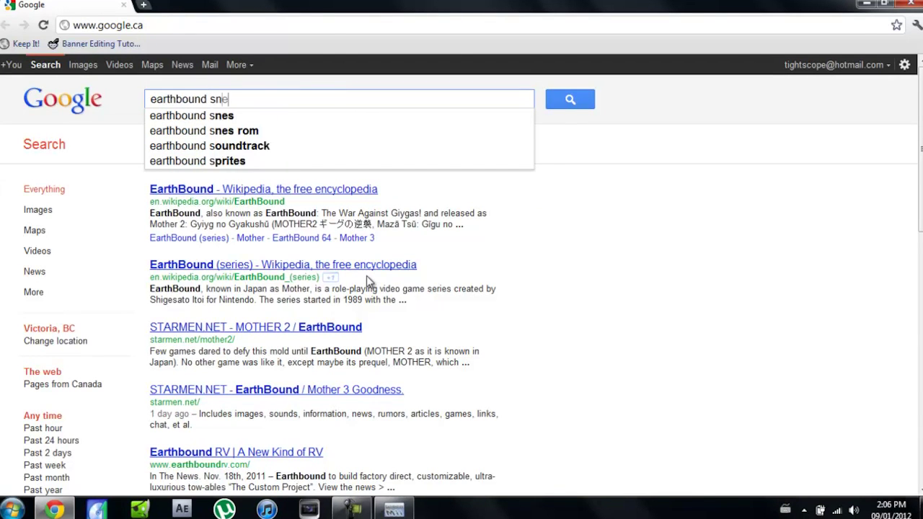
key(Return)
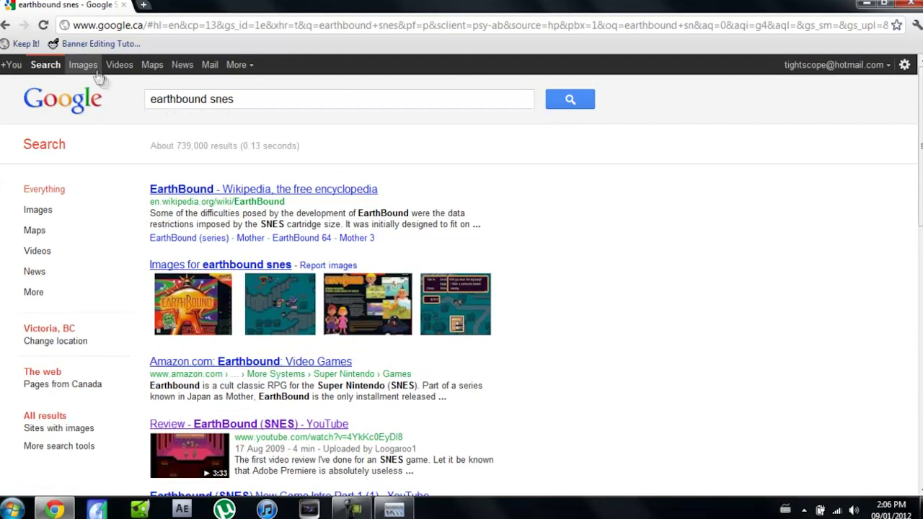
click(83, 64)
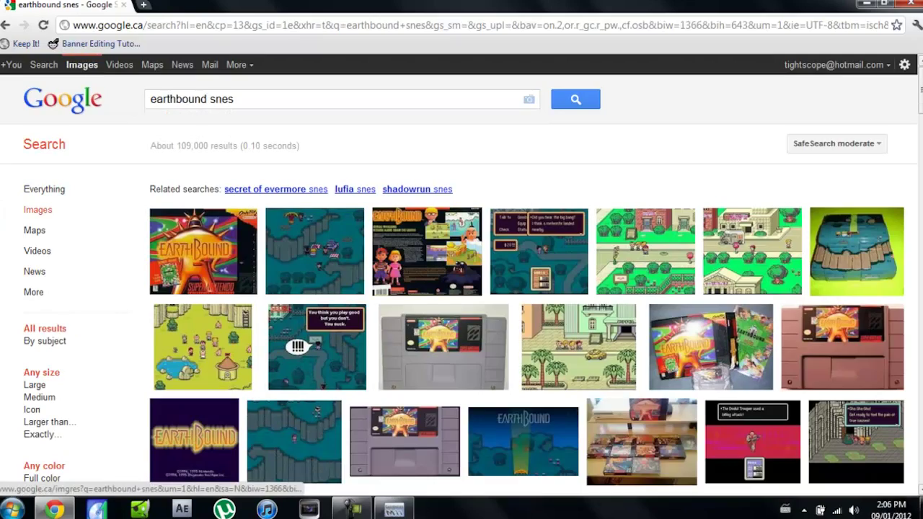
scroll(297, 347, down, 20)
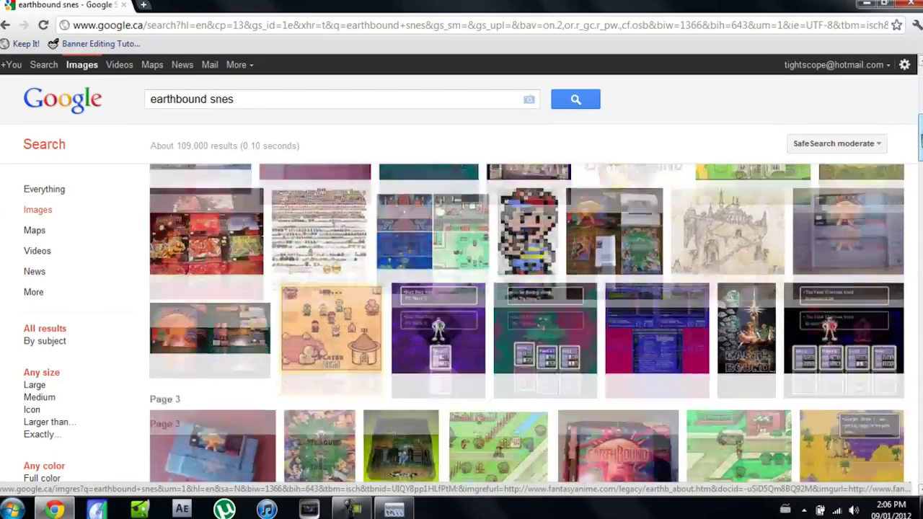
scroll(526, 324, down, 10)
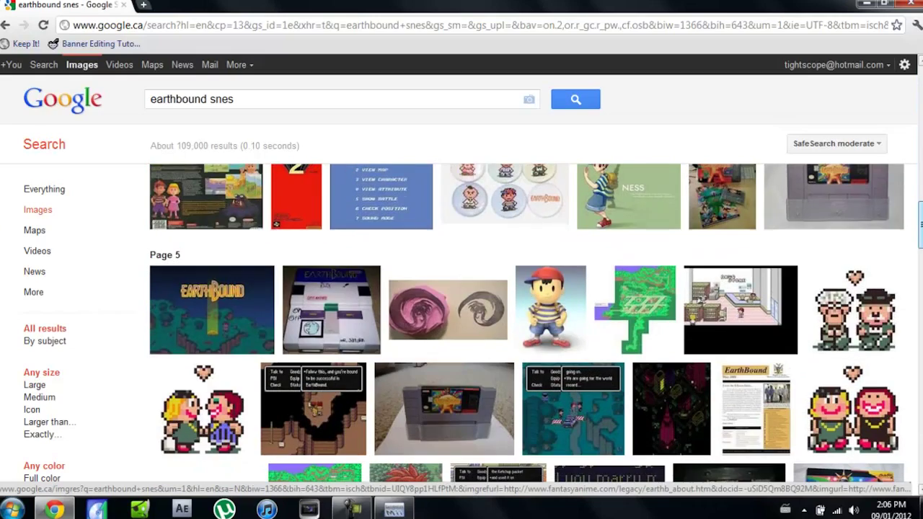
click(226, 311)
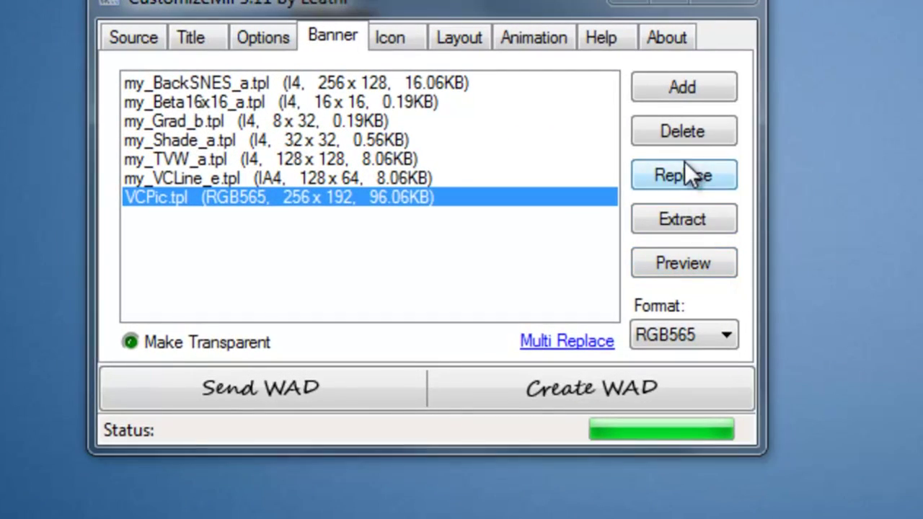
Replace the VCPic.tpl banner image with the Earthbound Wallpaper SNES picture from the desktop and preview it.
click(461, 197)
scroll(504, 371, down, 3)
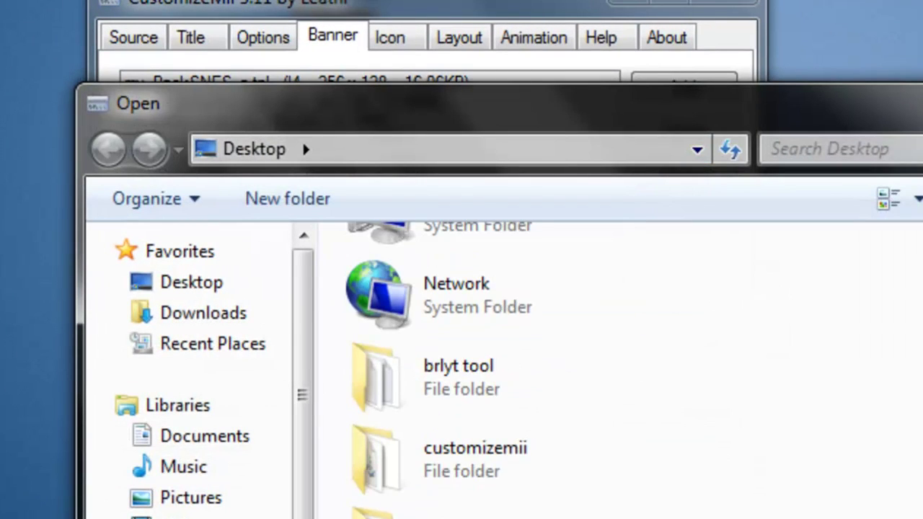
key(Escape)
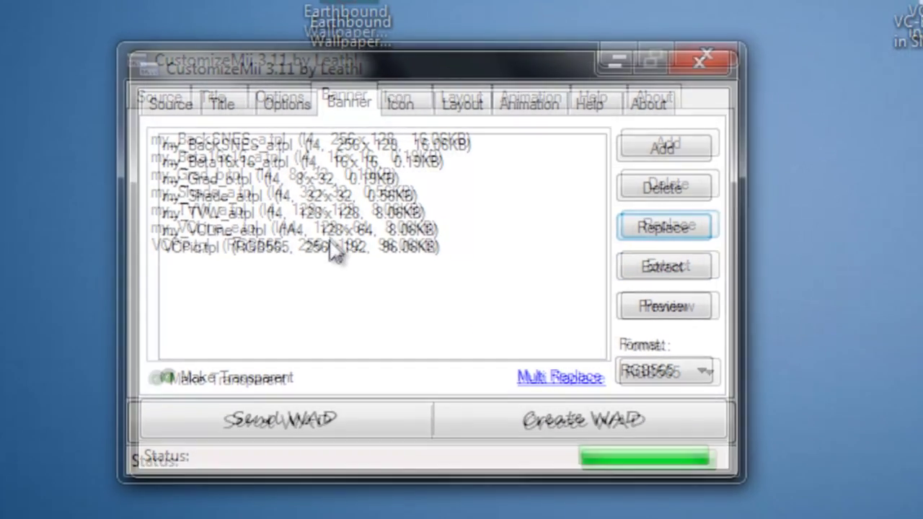
click(307, 239)
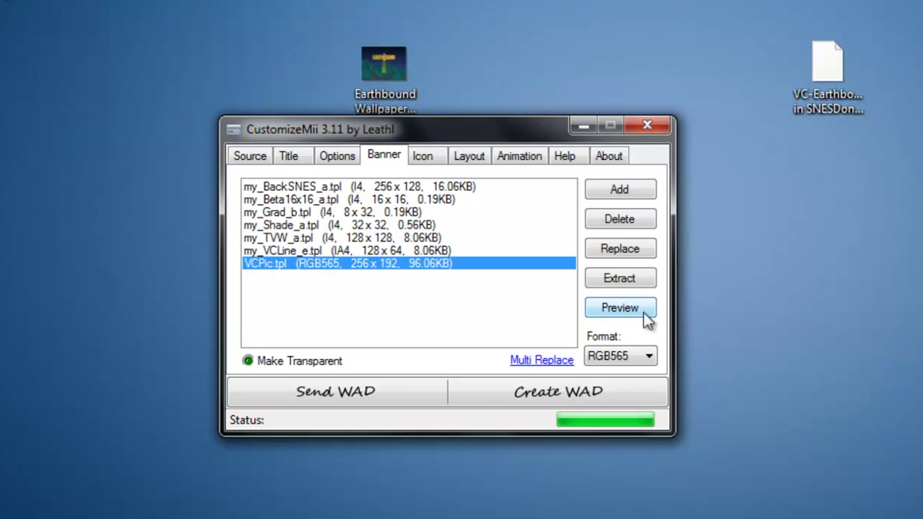
click(620, 307)
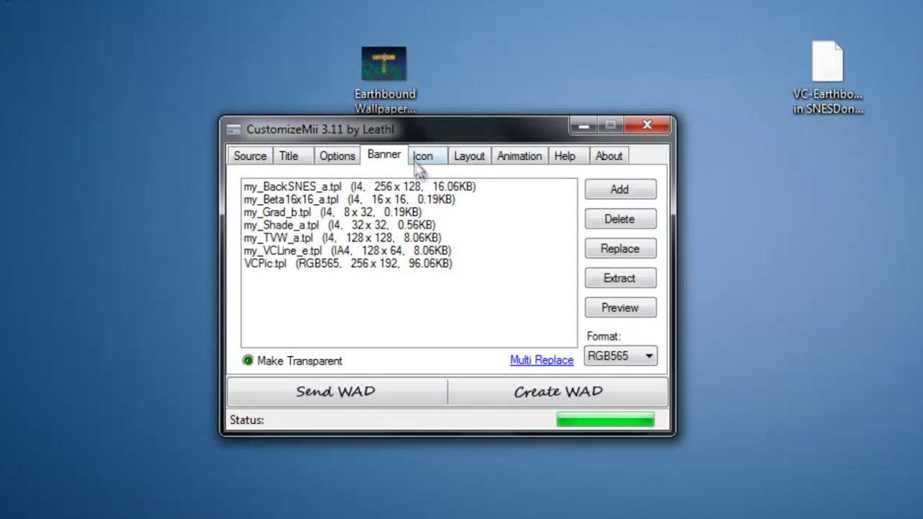
Preview the IconVCPic.tpl icon image and close the preview.
click(420, 158)
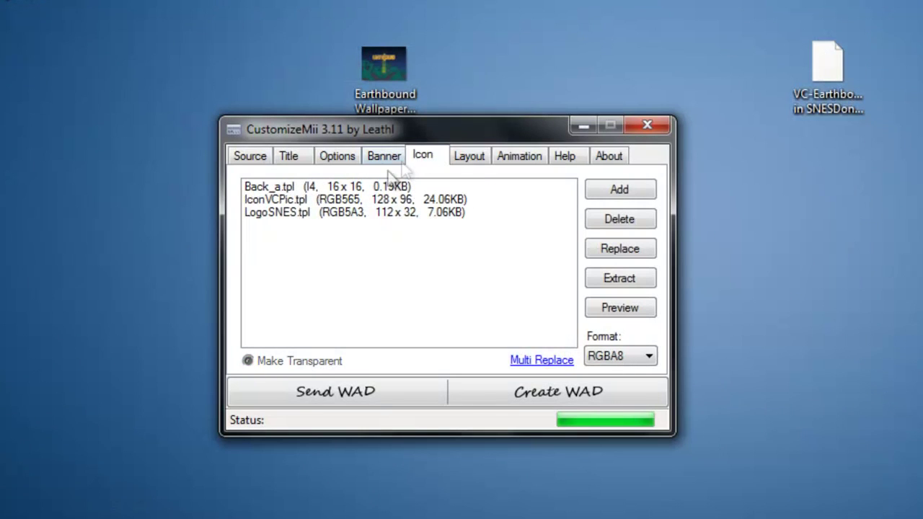
click(280, 204)
click(619, 307)
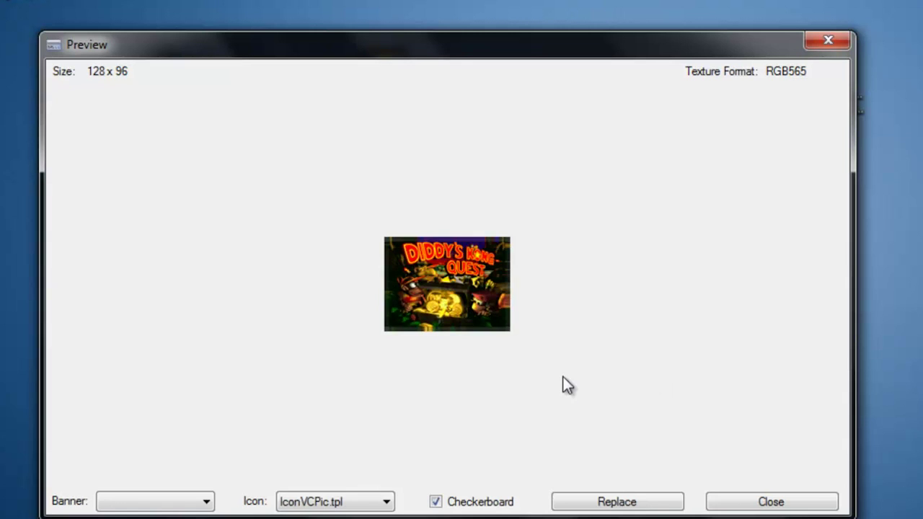
click(826, 42)
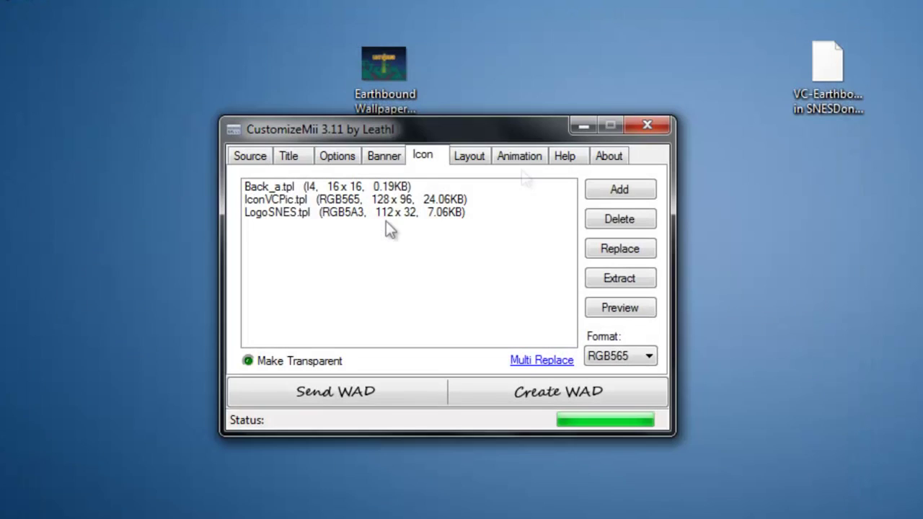
Replace the IconVCPic.tpl icon image with the Earthbound Wallpaper SNES picture from the desktop.
click(338, 200)
click(605, 249)
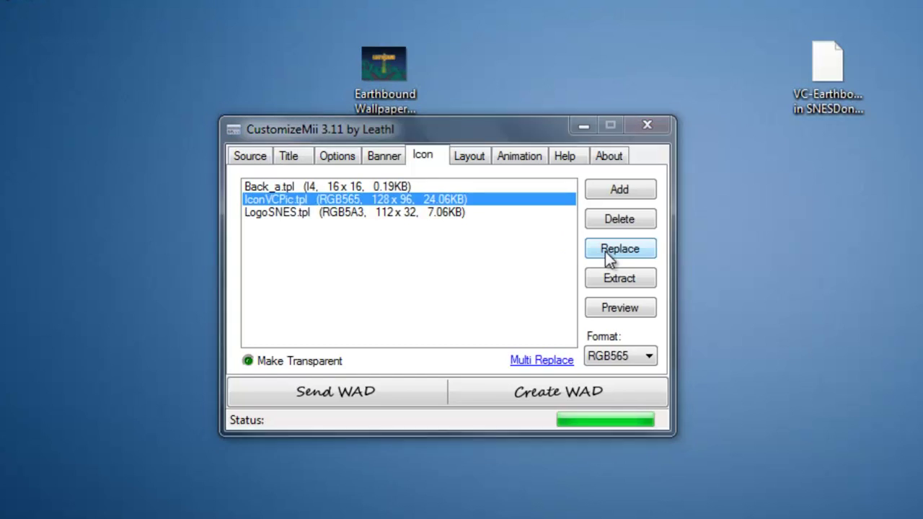
drag(875, 305, 868, 436)
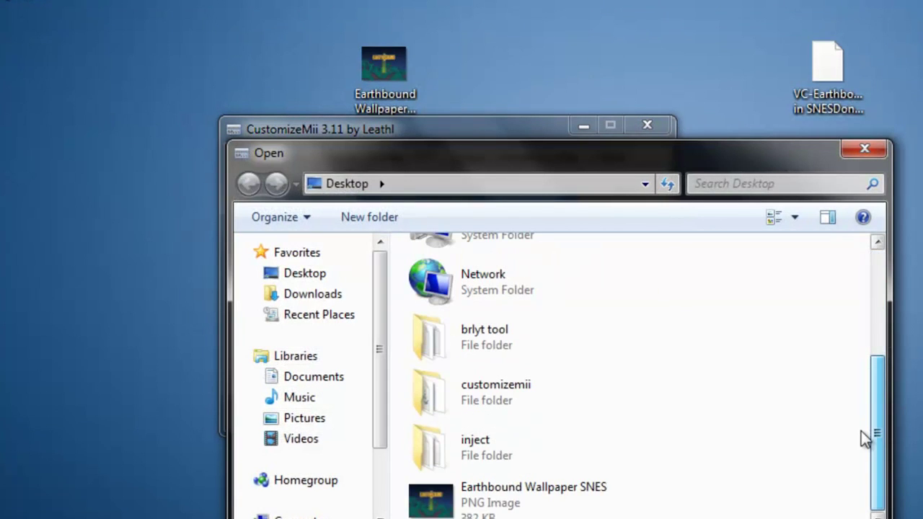
click(470, 504)
key(Return)
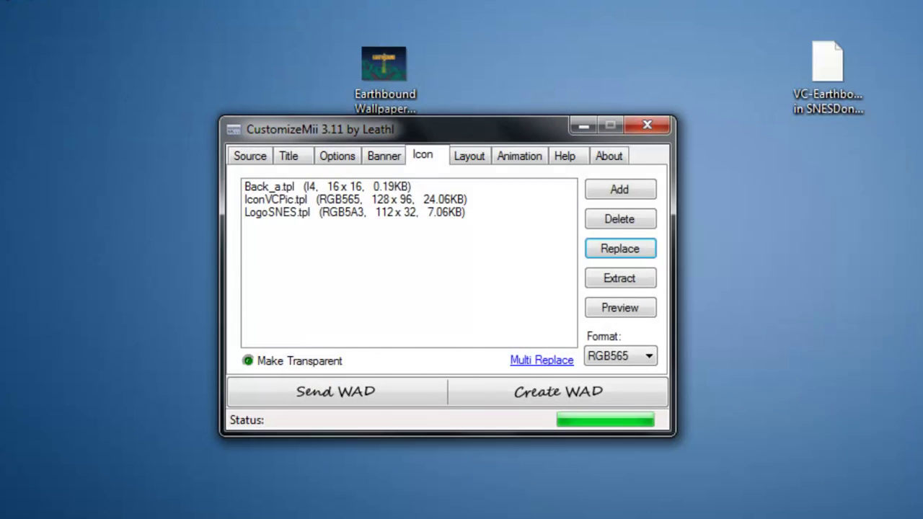
click(363, 198)
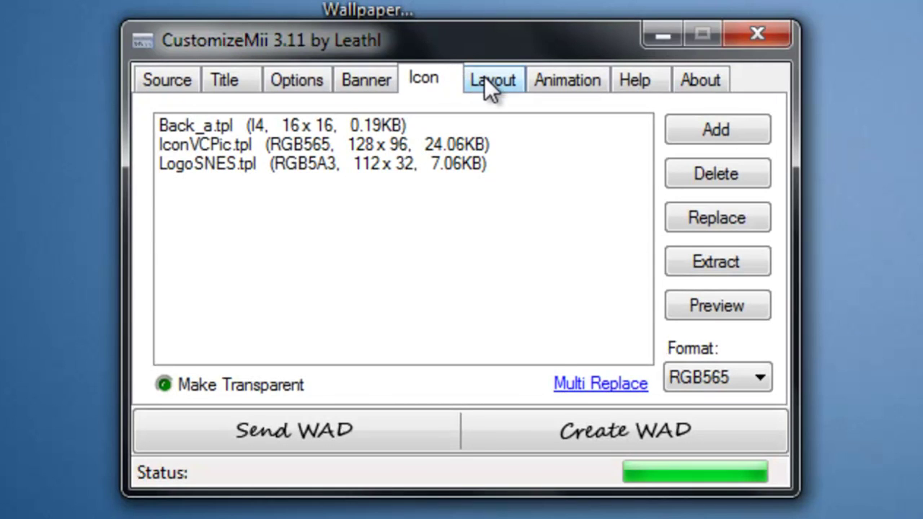
Extract banner.brlyt from the channel's layout to the desktop and minimize CustomizeMii.
click(488, 85)
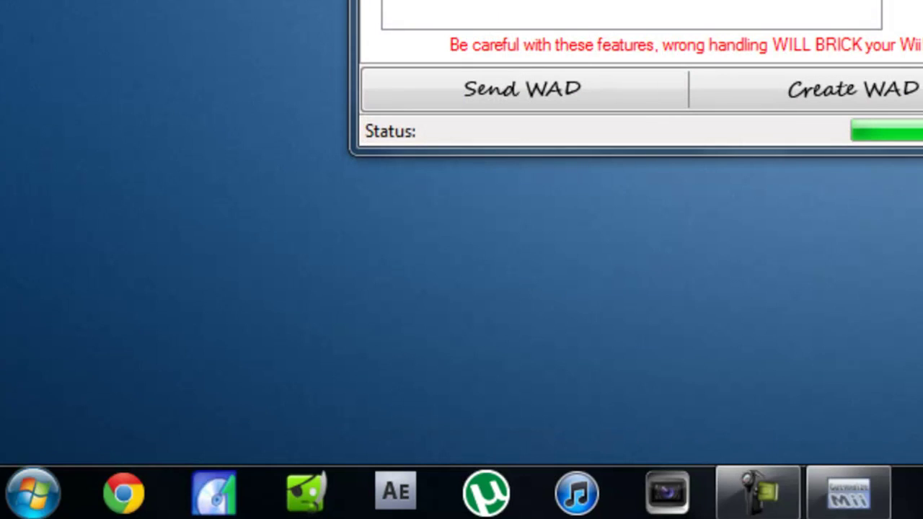
key(super+Down)
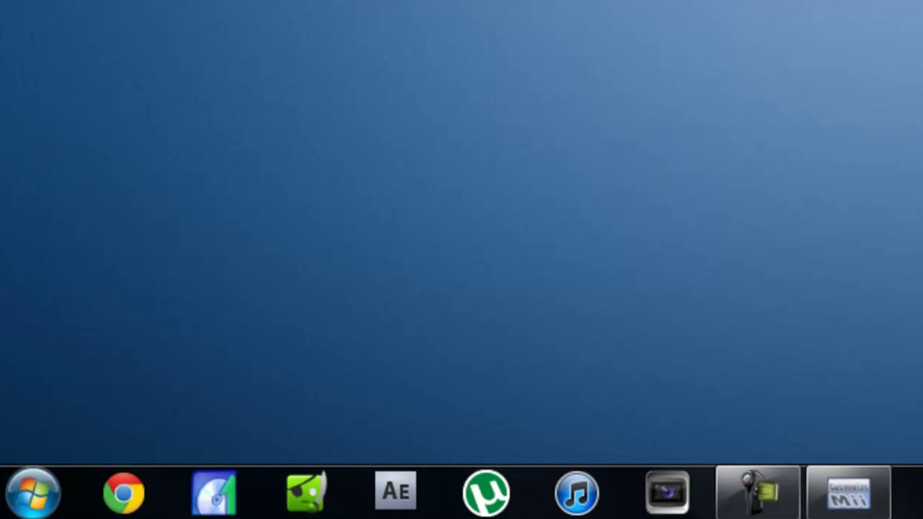
Run vcbrlyt from the brlyt tool folder as administrator and move the VC brlyt Editor window clear of the desktop files.
double_click(776, 189)
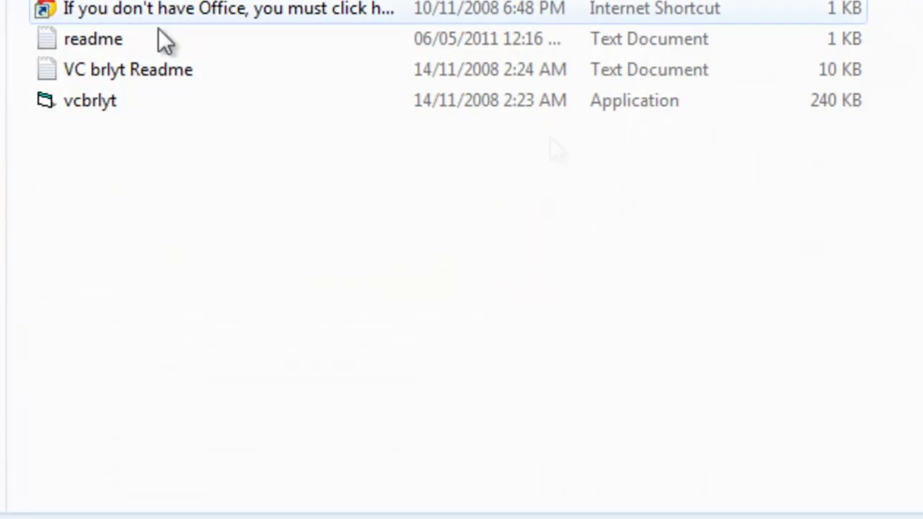
click(89, 93)
right_click(88, 94)
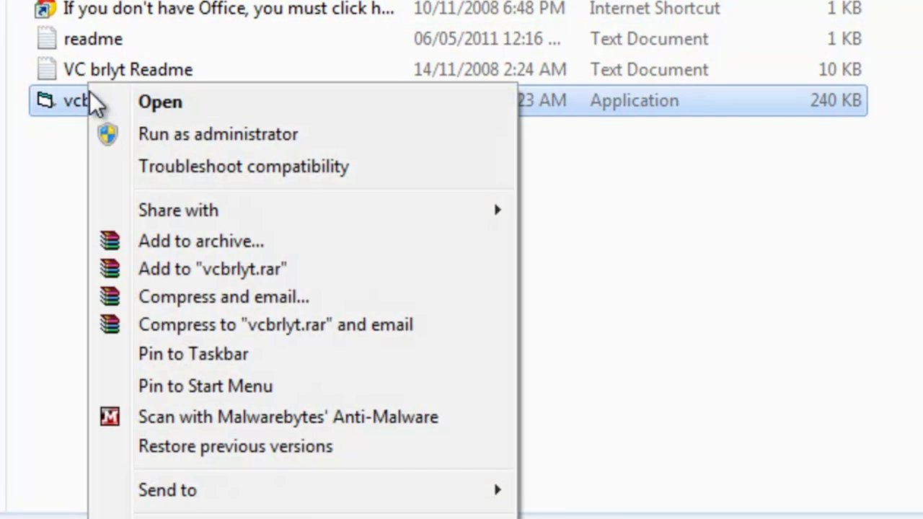
click(169, 138)
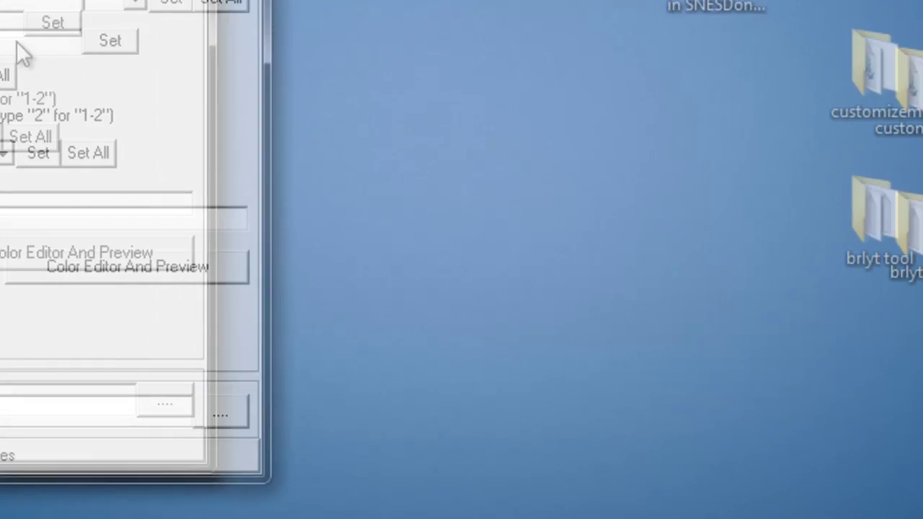
drag(16, 41, 387, 51)
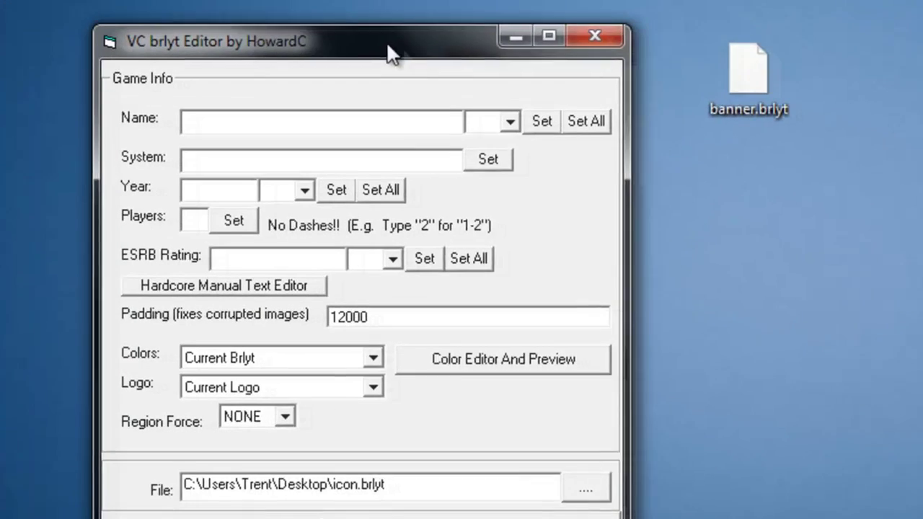
Load banner.brlyt from the desktop into VC brlyt Editor.
click(611, 465)
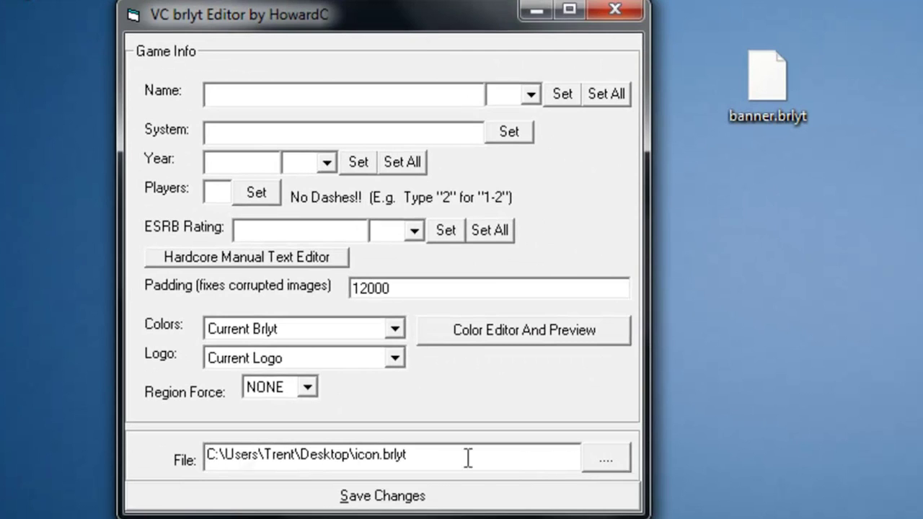
click(608, 465)
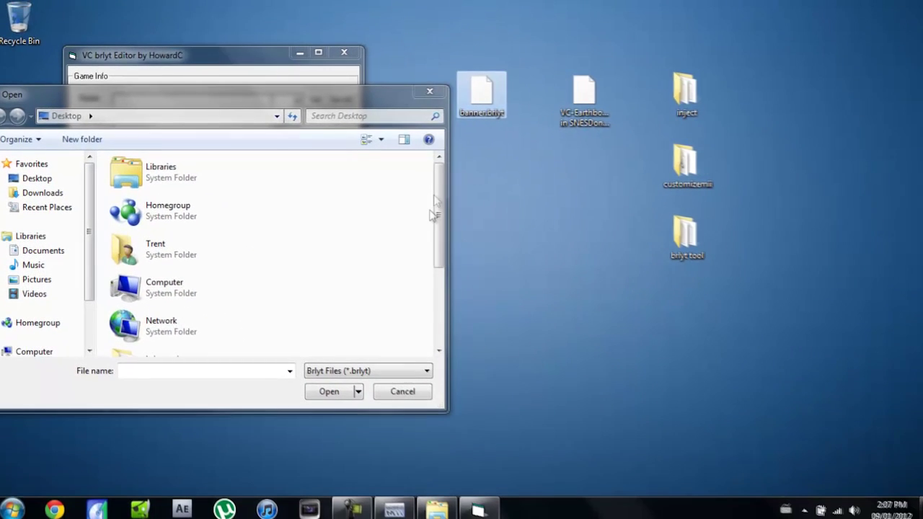
drag(605, 248, 605, 358)
click(189, 328)
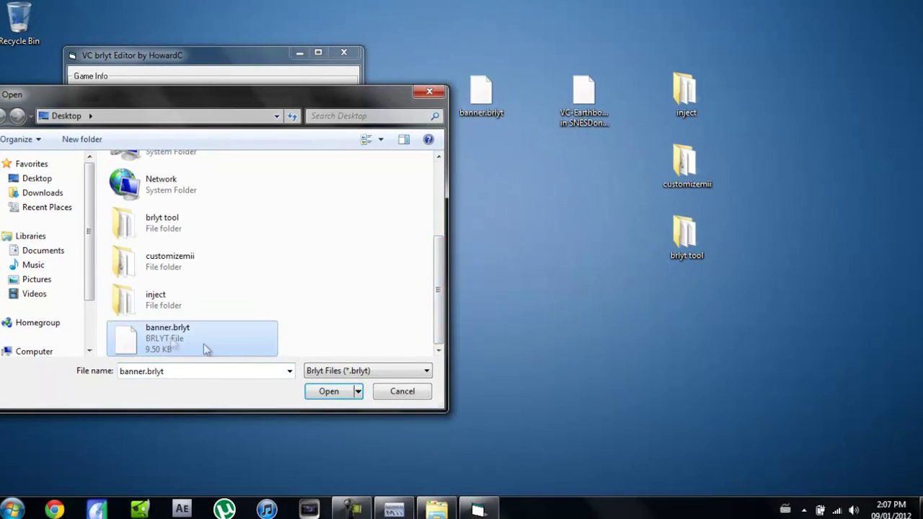
click(329, 390)
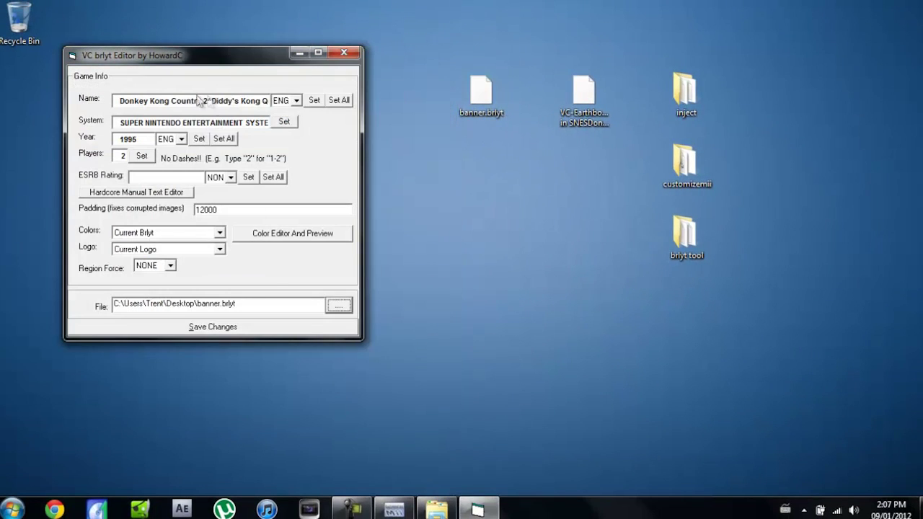
Replace the game name in the banner info with Earthbound.
drag(363, 156, 439, 159)
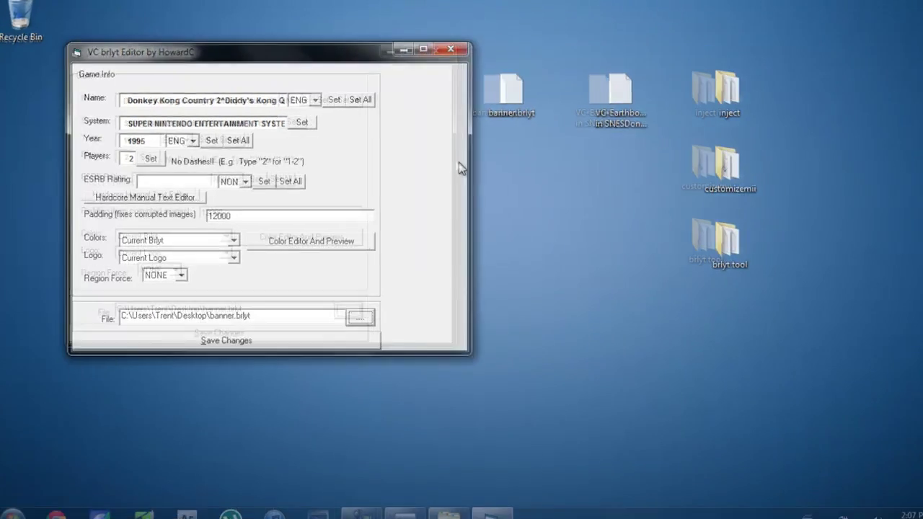
drag(708, 188, 578, 187)
drag(238, 96, 240, 98)
key(Home)
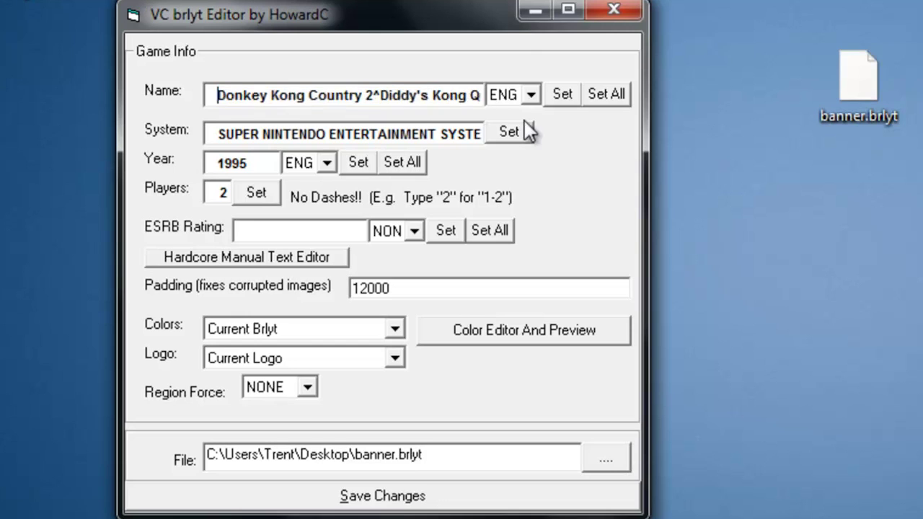
key(Delete)
key(Delete)
key(Delete)
key(Delete)
key(Delete)
key(Delete)
key(Delete)
key(Delete)
key(Delete)
key(Delete)
key(Delete)
key(Delete)
key(Delete)
key(Delete)
key(Delete)
key(Delete)
key(Delete)
key(Delete)
key(Delete)
key(Delete)
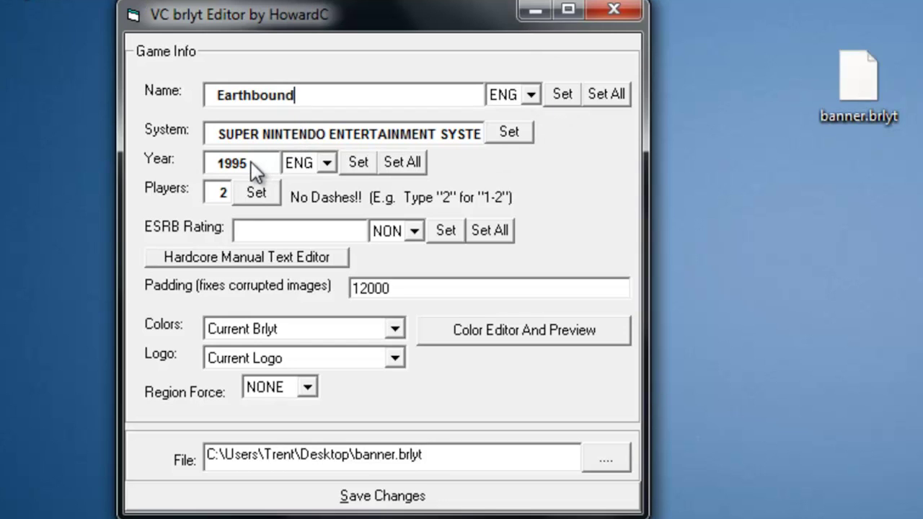
Set the player count to 1, apply the name, system, year and players entries, and save the changes to banner.brlyt.
double_click(220, 192)
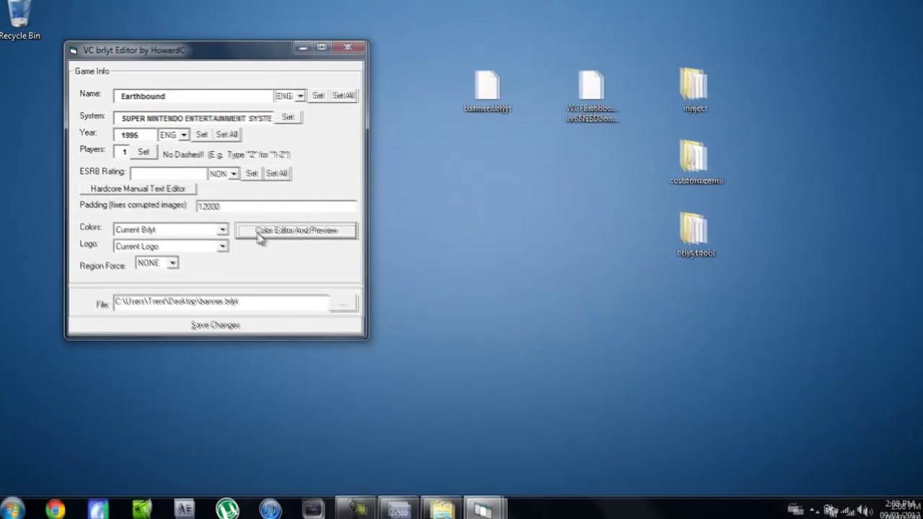
click(462, 331)
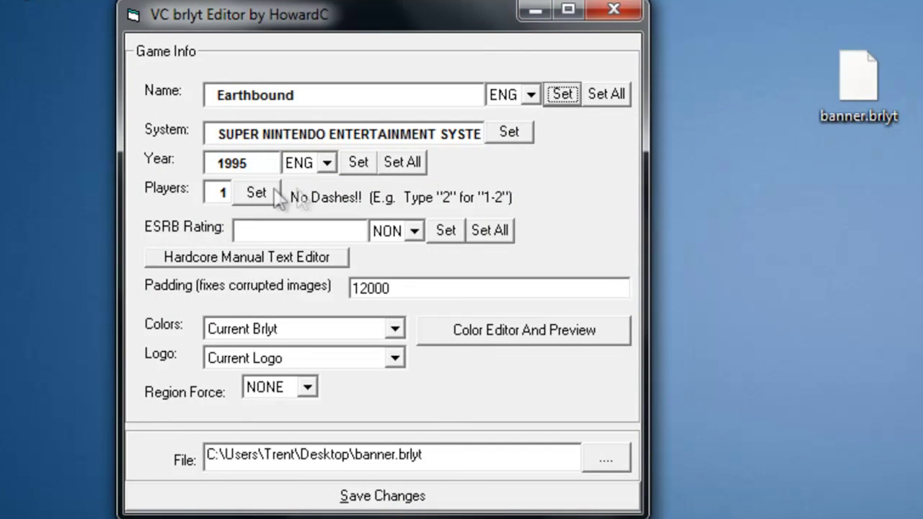
click(508, 135)
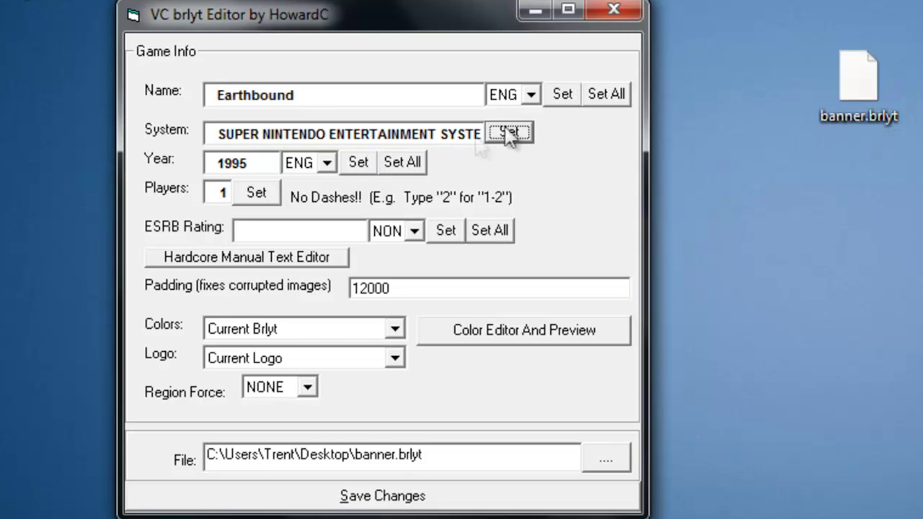
click(360, 160)
click(259, 193)
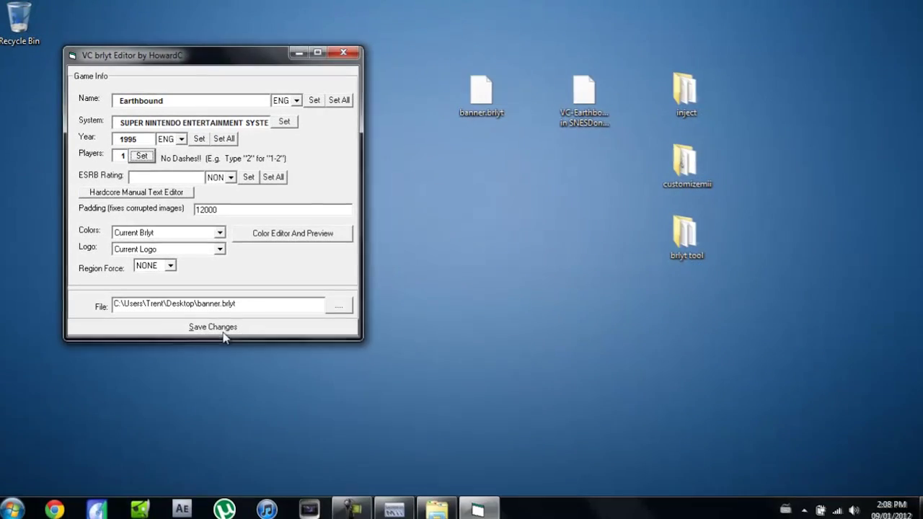
click(382, 495)
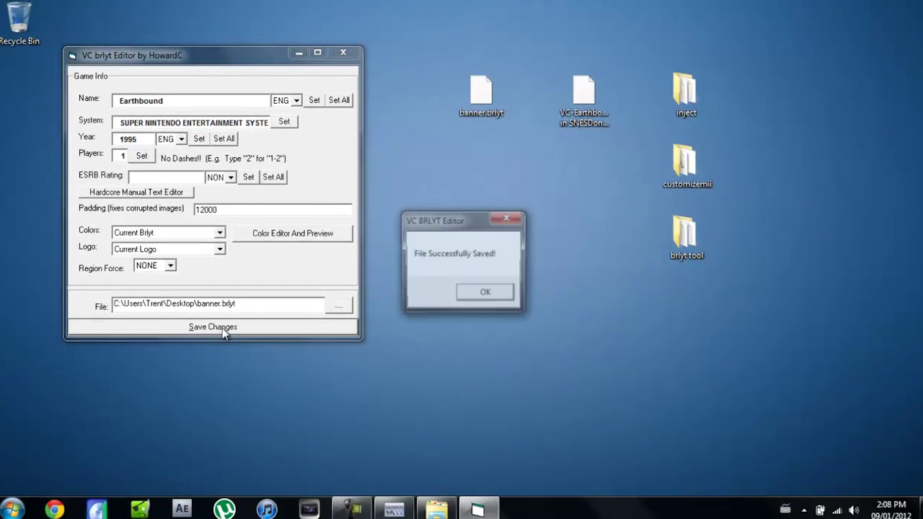
click(484, 290)
Return to CustomizeMii and replace the channel's banner.brlyt layout with the edited banner.brlyt from the desktop.
drag(20, 93, 430, 92)
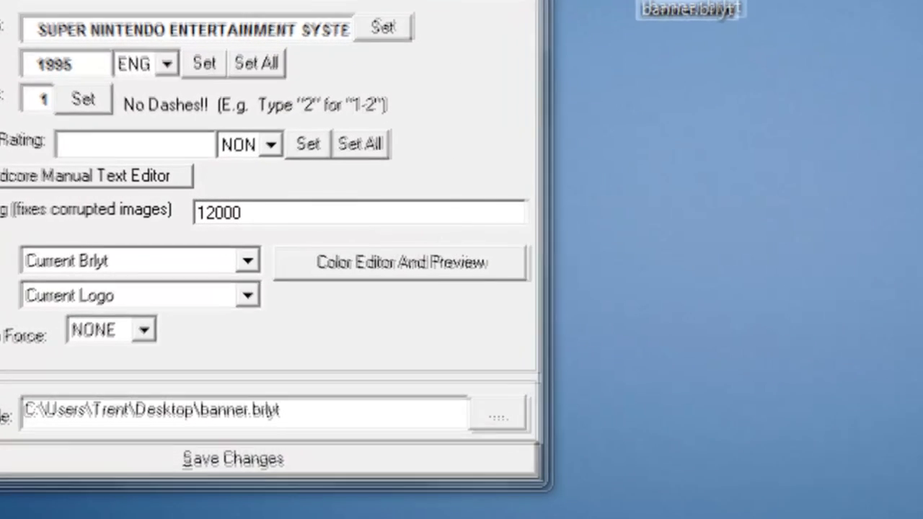
drag(739, 11, 743, 10)
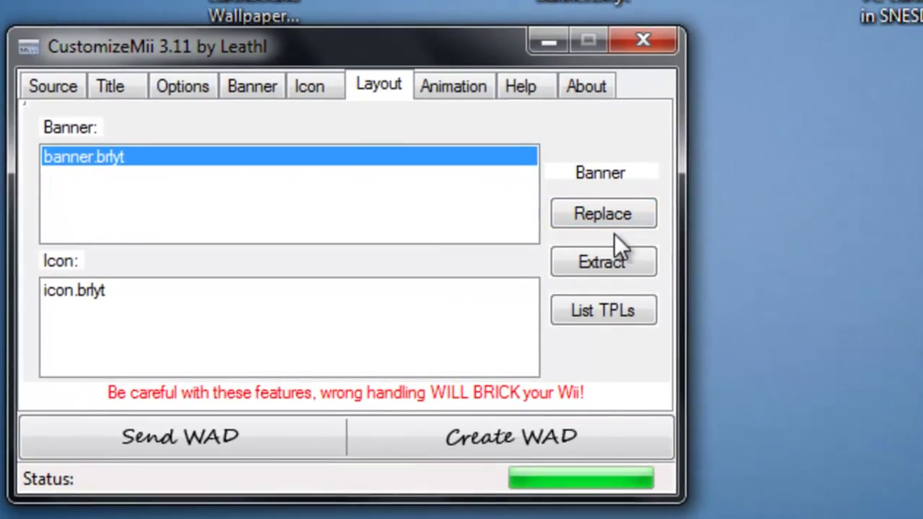
click(583, 211)
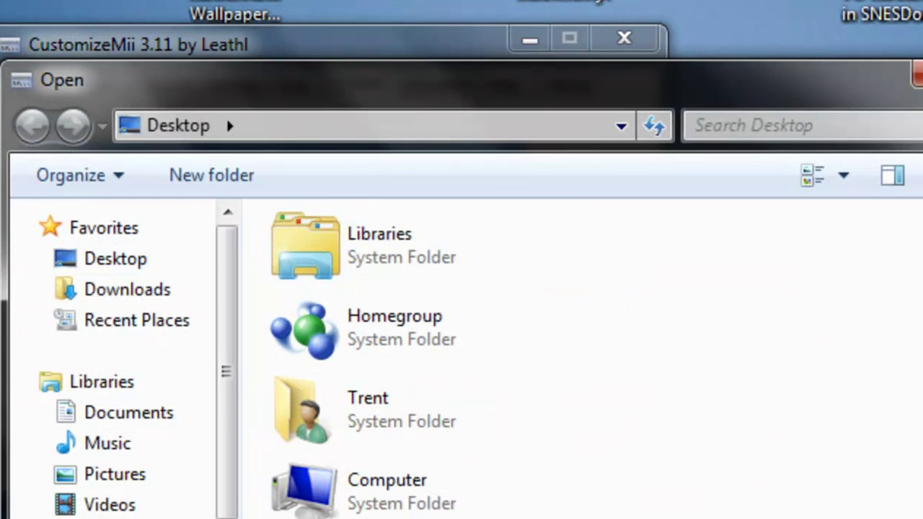
scroll(577, 360, down, 4)
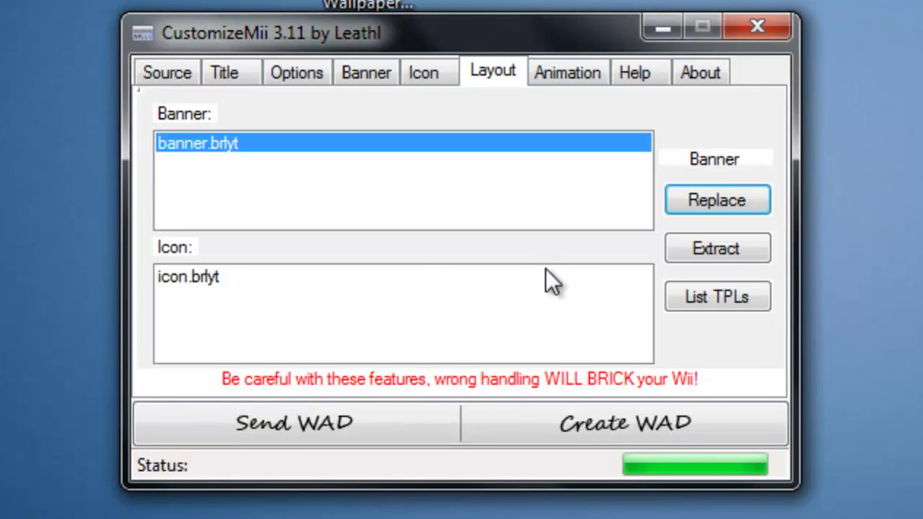
Review the channel's source, title, options and banner image settings before building the WAD.
click(568, 73)
click(635, 73)
click(700, 72)
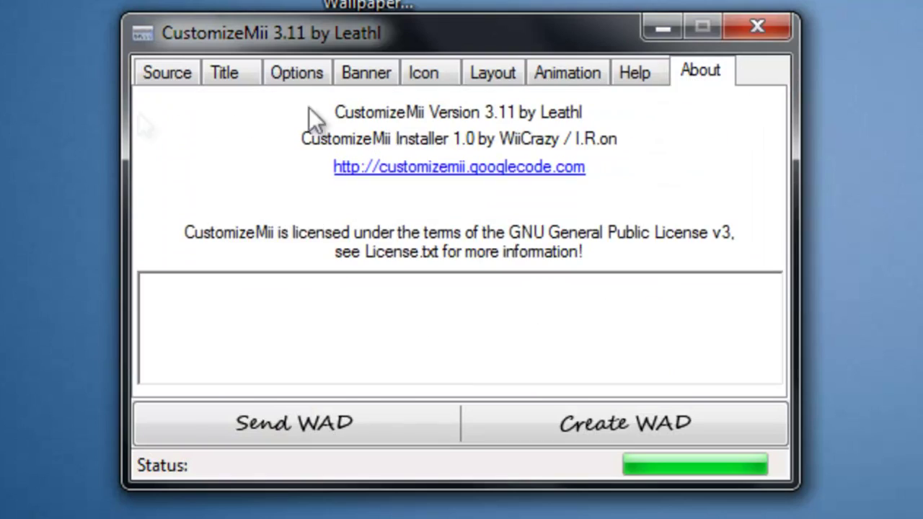
click(167, 72)
click(220, 72)
click(294, 72)
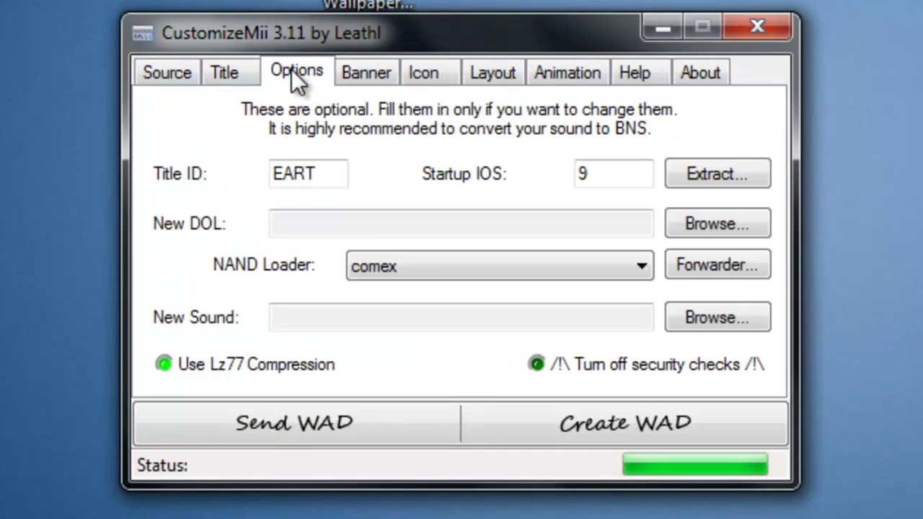
click(366, 72)
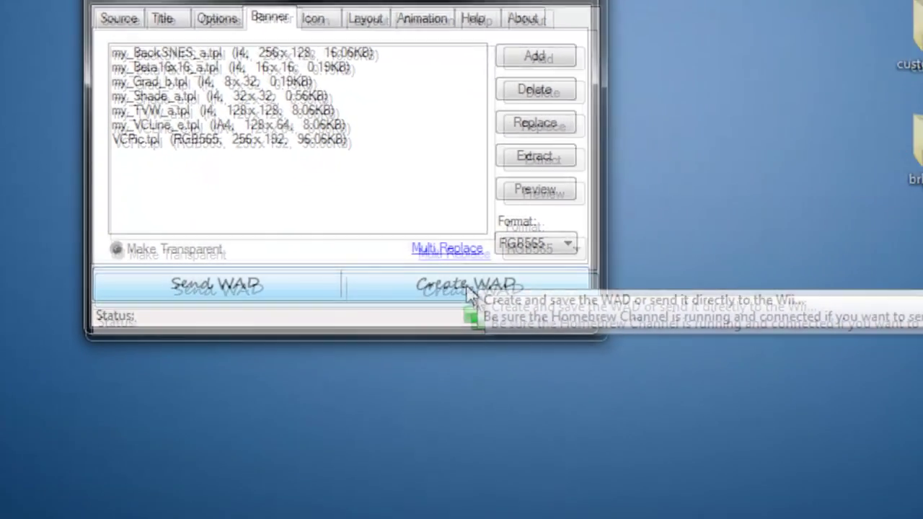
Create the channel WAD, accepting the brlyt change without a brlan change, and save it to the desktop as Earthbound.
click(467, 288)
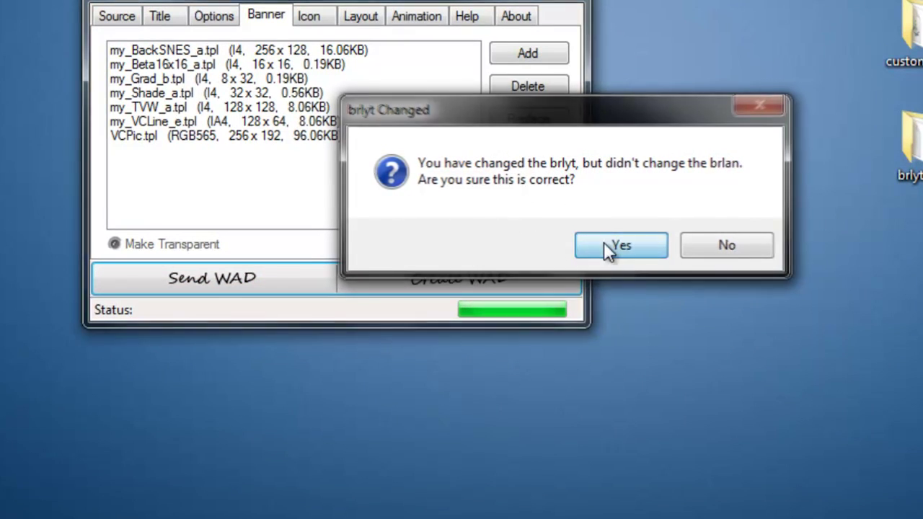
click(609, 246)
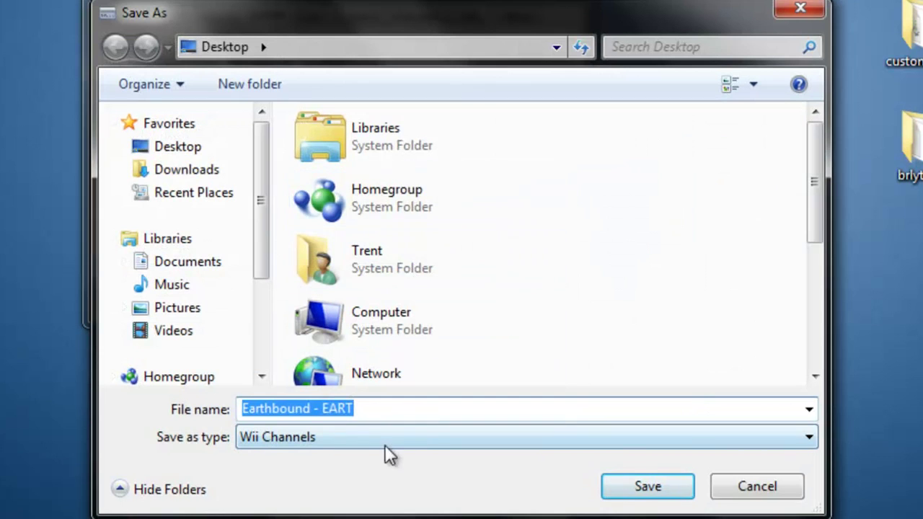
drag(375, 410, 317, 410)
key(BackSpace)
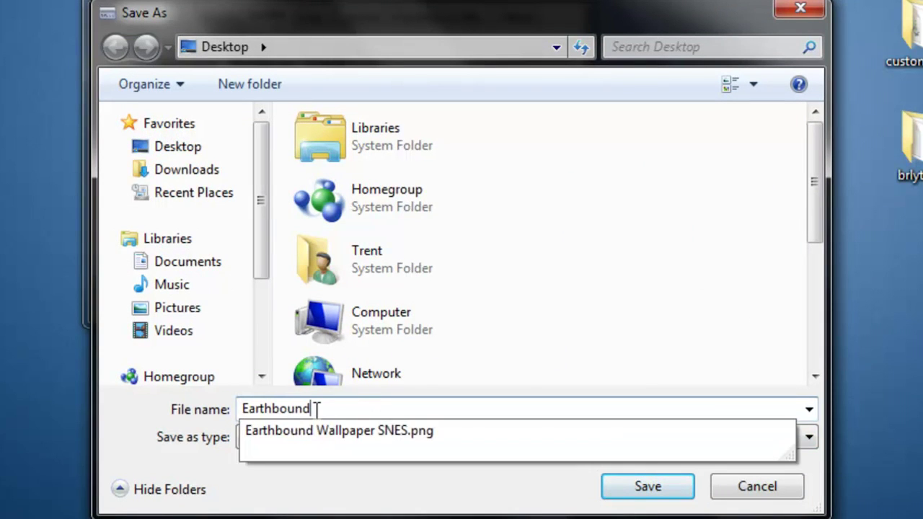
click(495, 505)
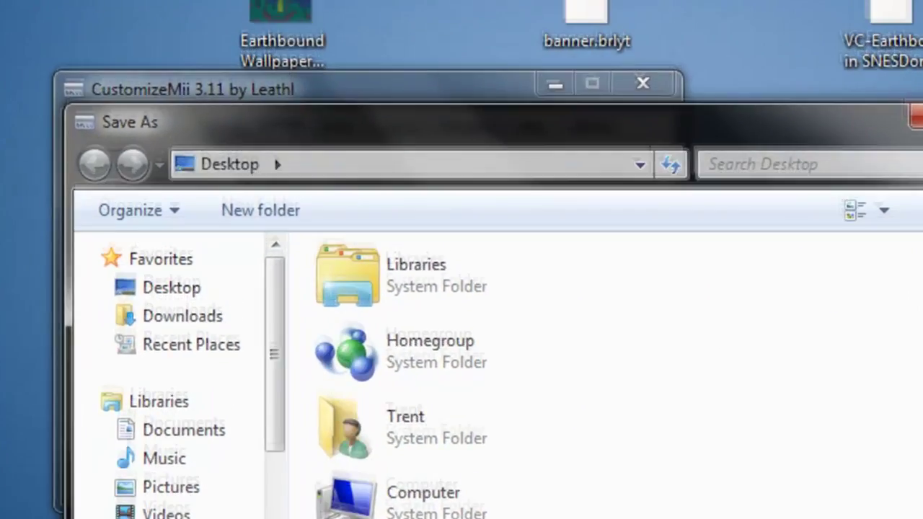
key(Return)
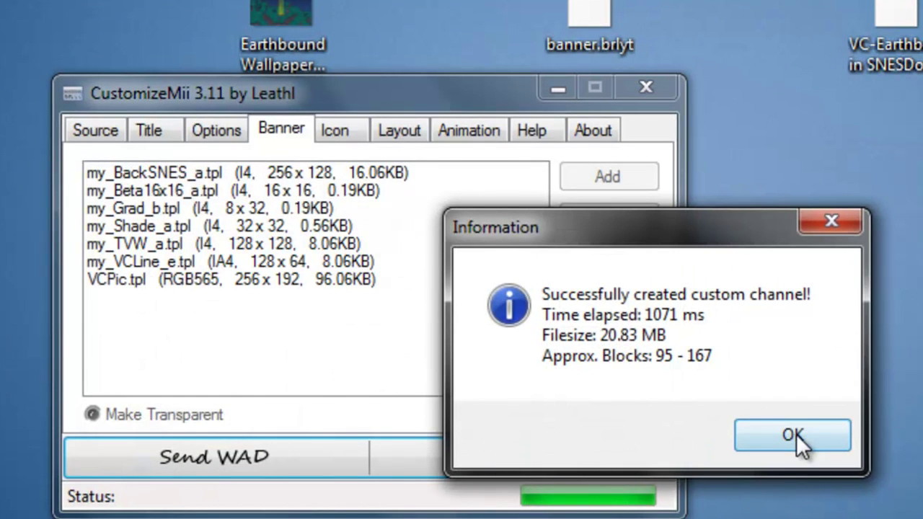
click(796, 434)
Close CustomizeMii and the brlyt tool folder, and move the Earthbound WAD to a clear area of the desktop.
click(645, 88)
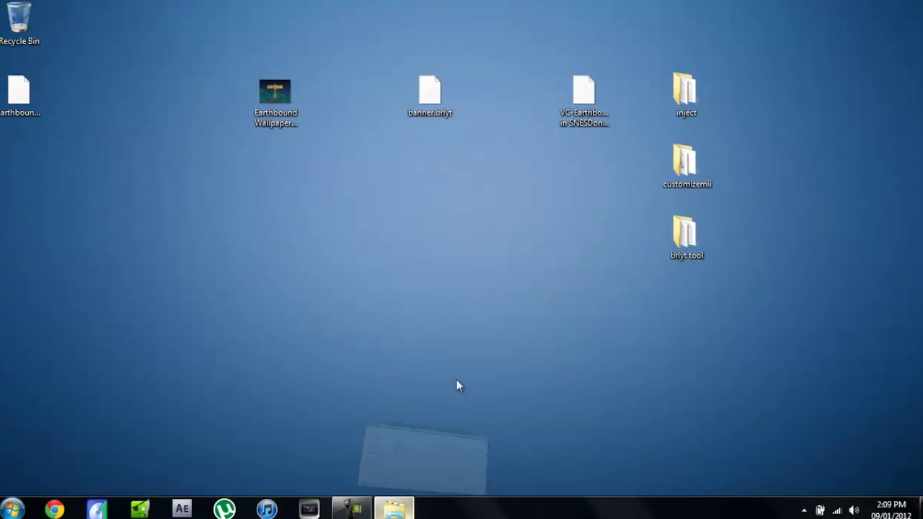
double_click(815, 246)
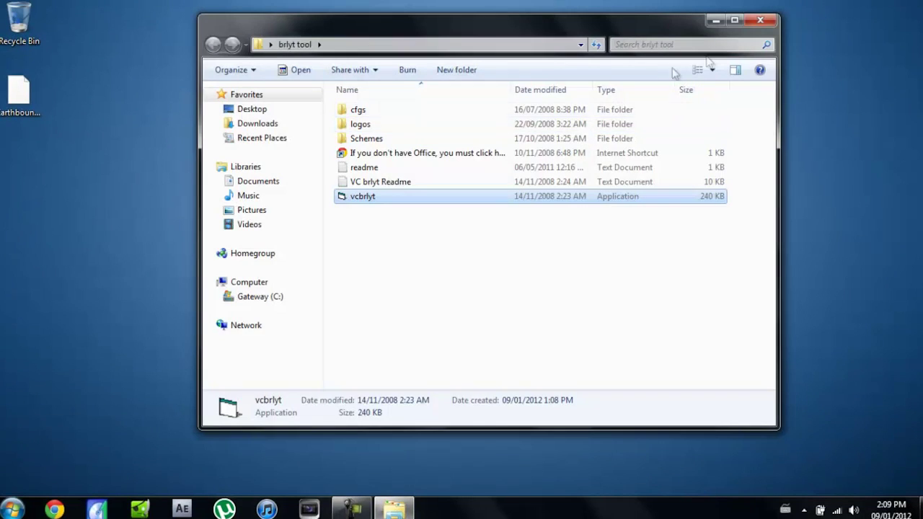
click(762, 20)
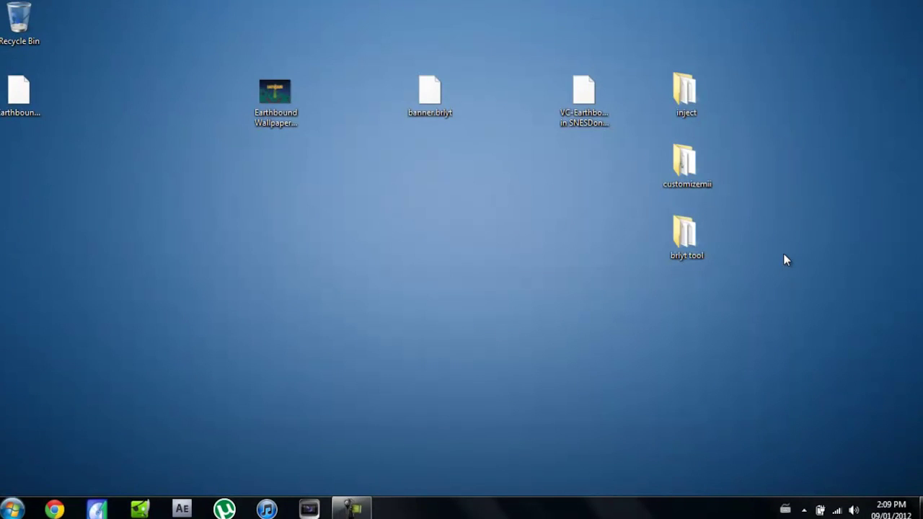
drag(757, 290, 719, 222)
drag(21, 93, 231, 237)
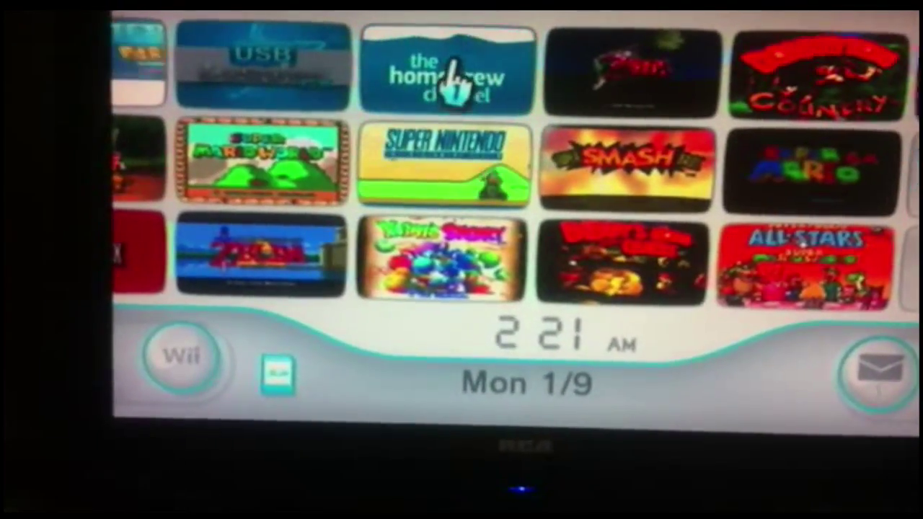
click(424, 75)
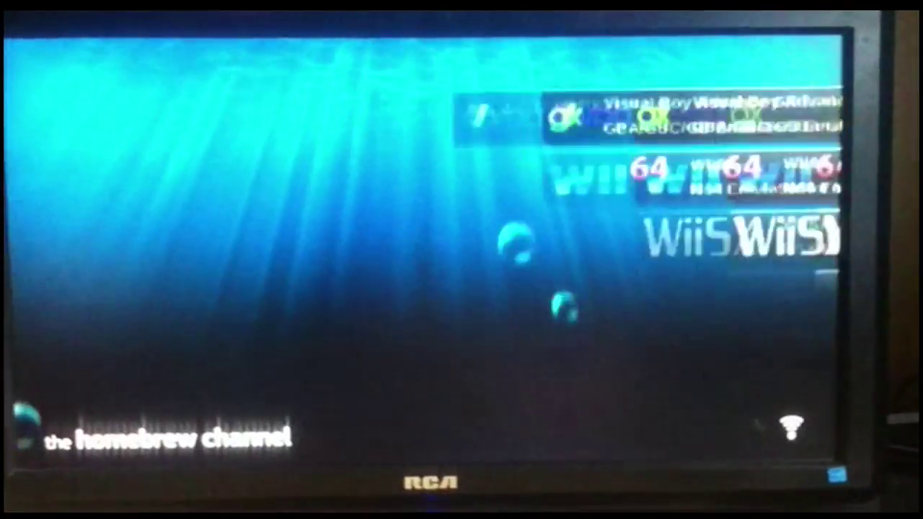
click(555, 367)
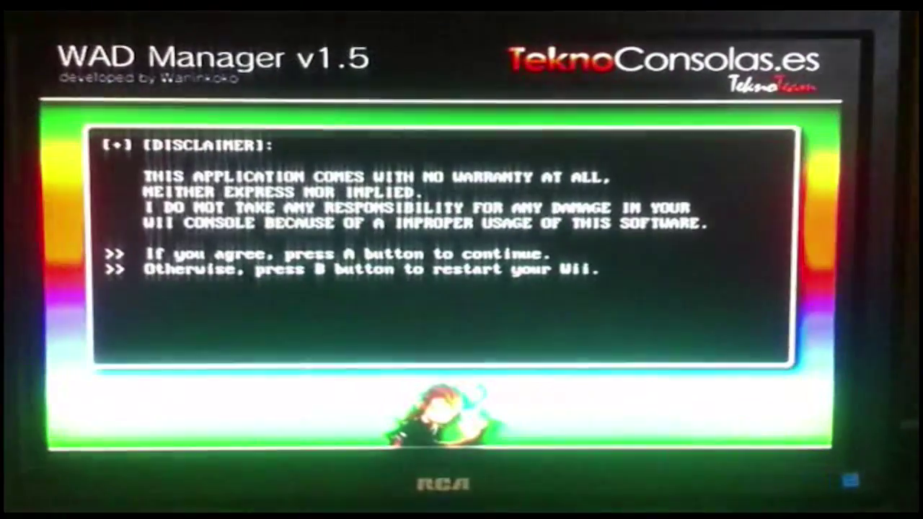
key(Return)
key(Left)
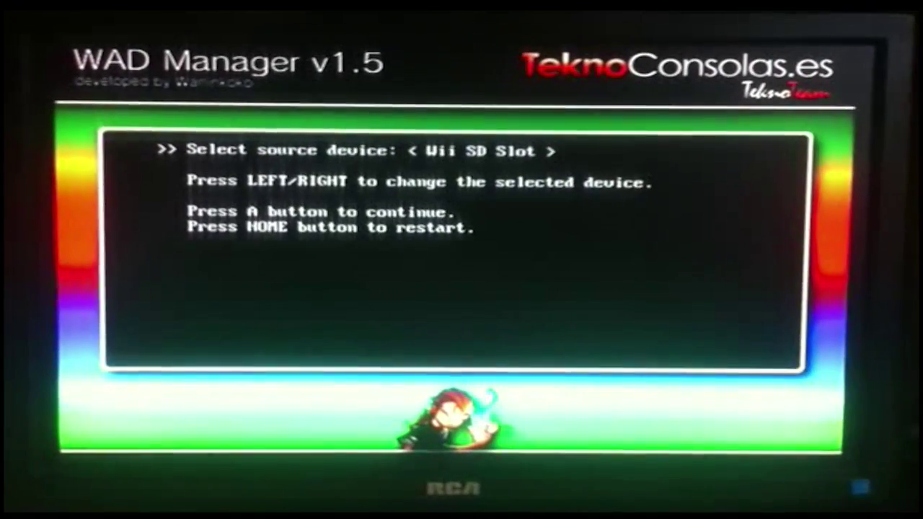
key(a)
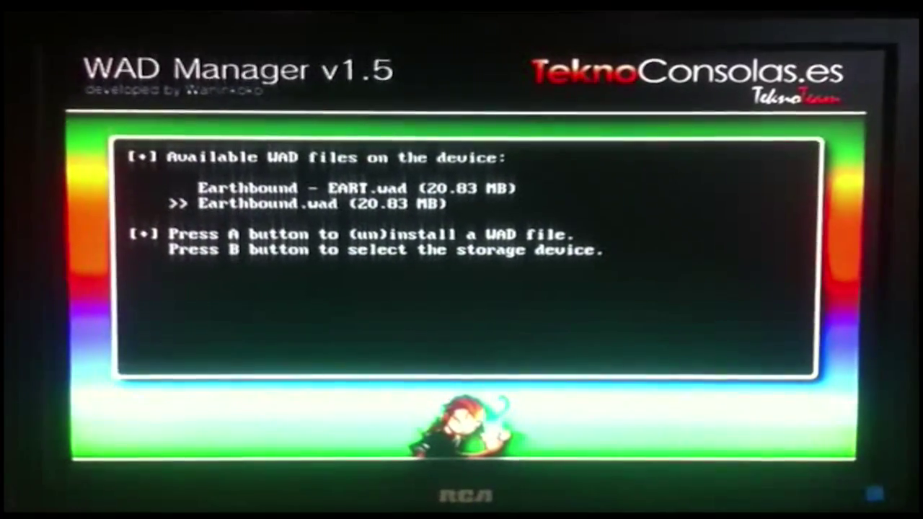
key(a)
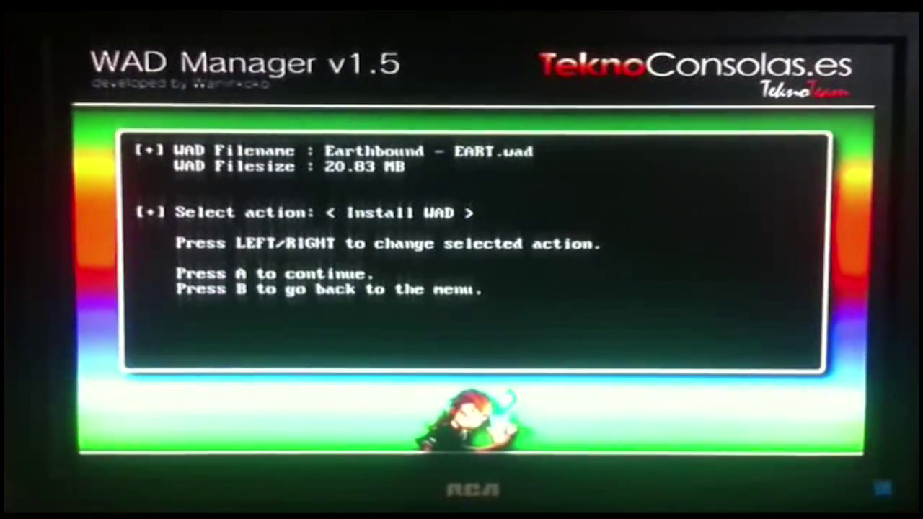
key(a)
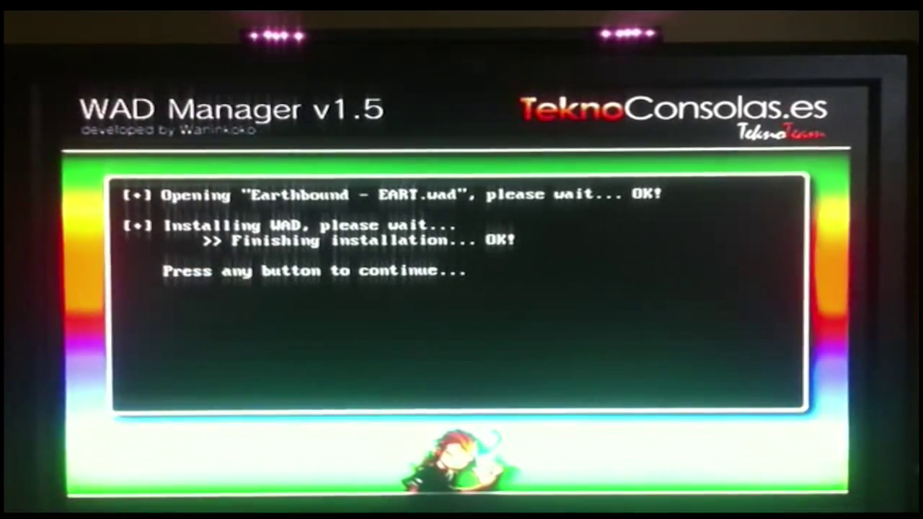
key(Return)
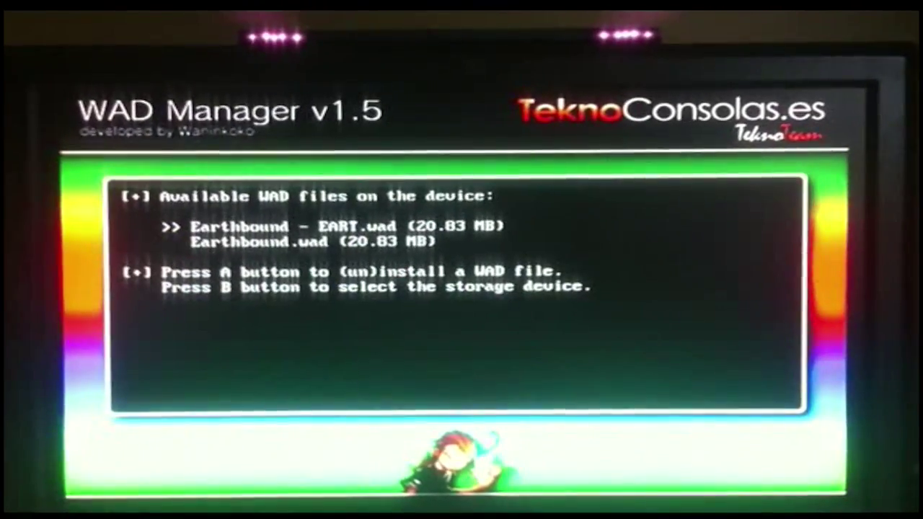
key(Escape)
key(Home)
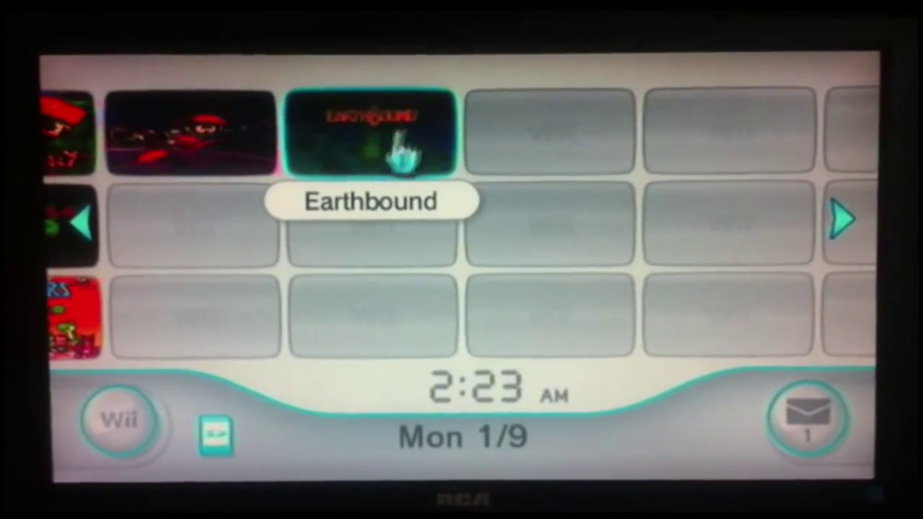
click(375, 163)
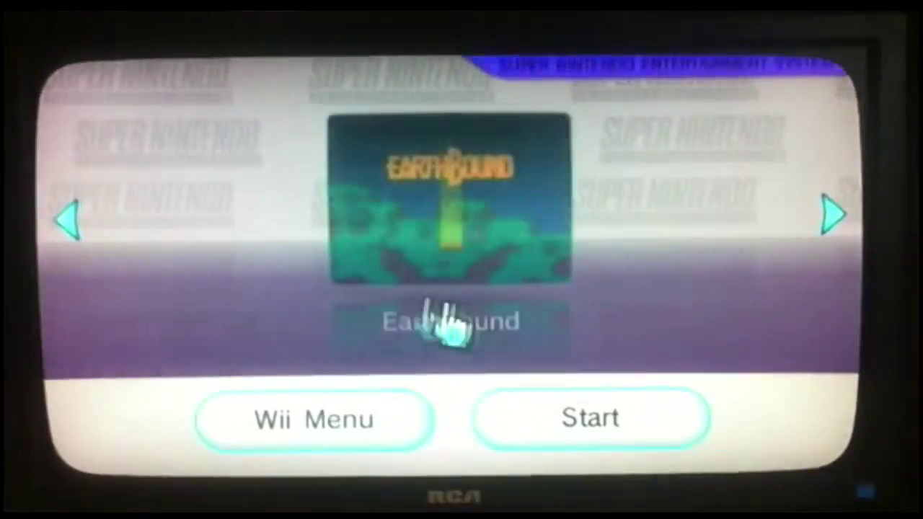